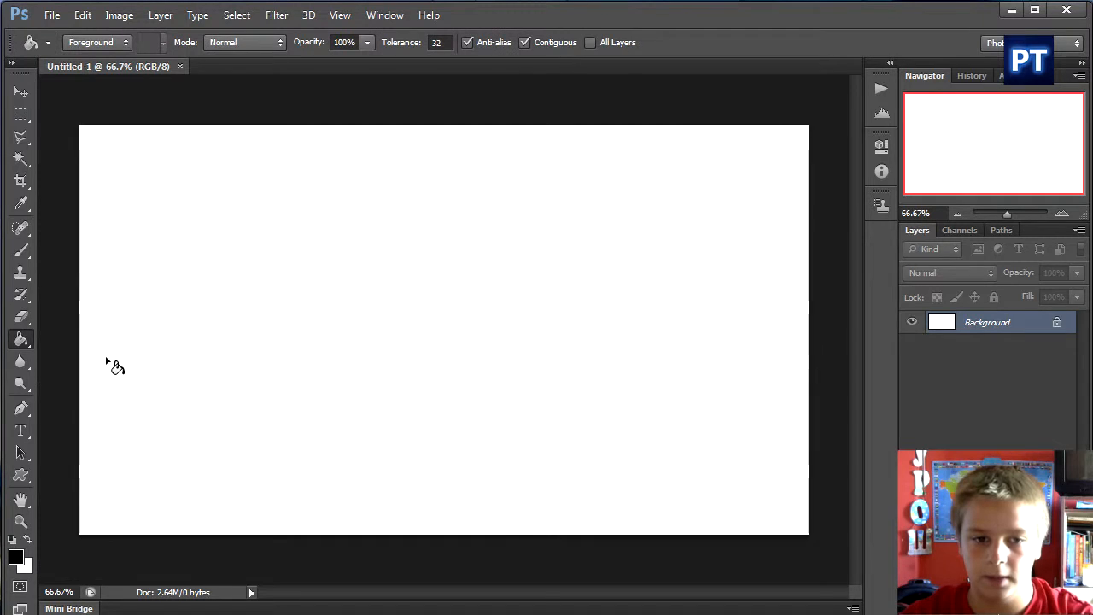
# Fill the white background with black using the Paint Bucket.
pyautogui.click(335, 333)
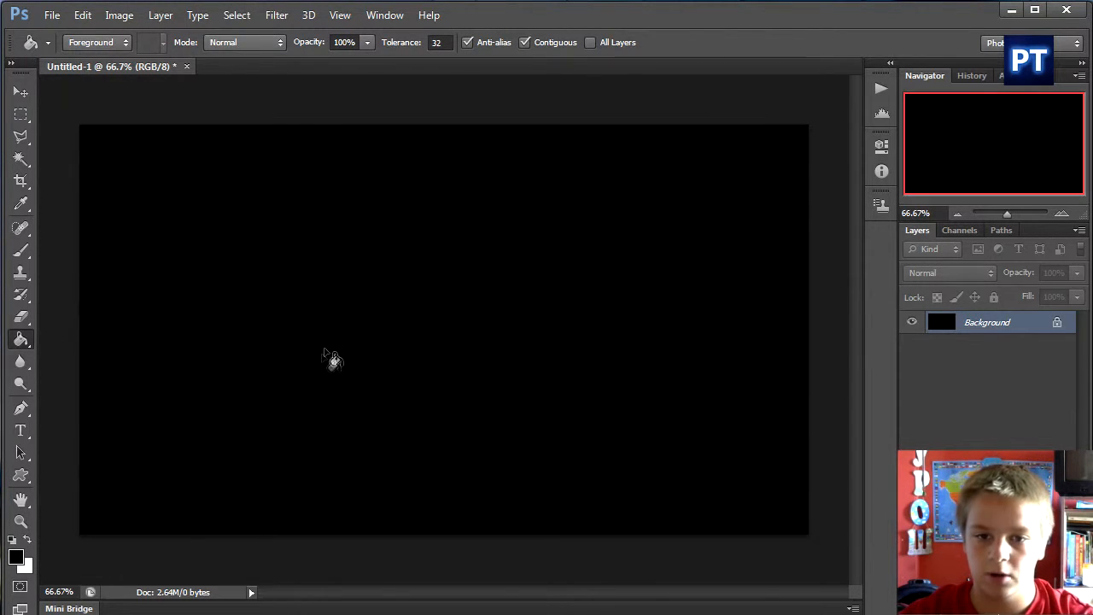
pyautogui.click(22, 557)
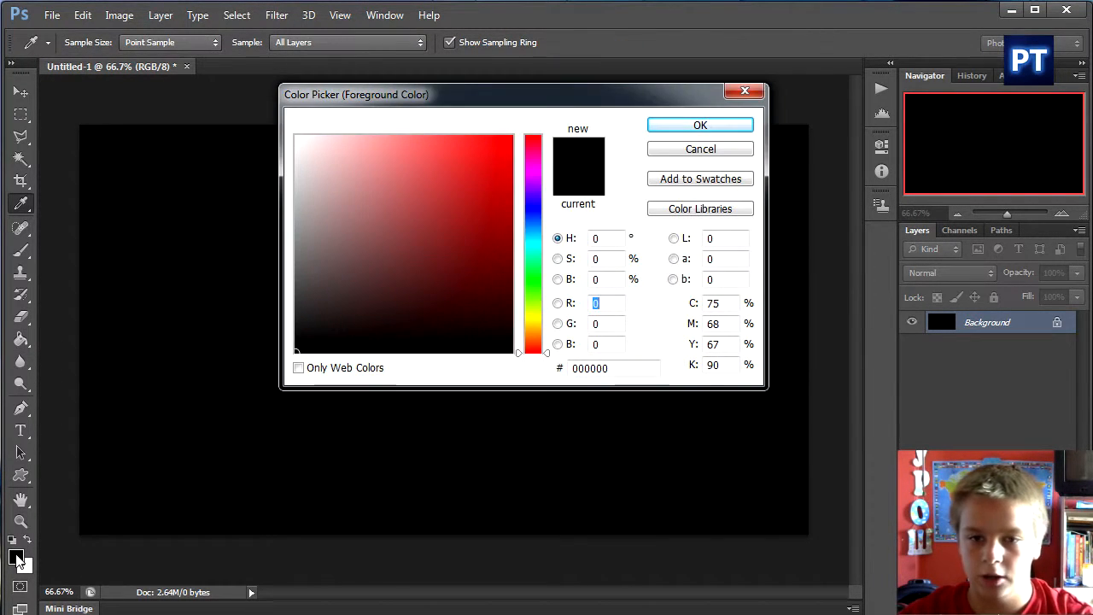
pyautogui.click(730, 152)
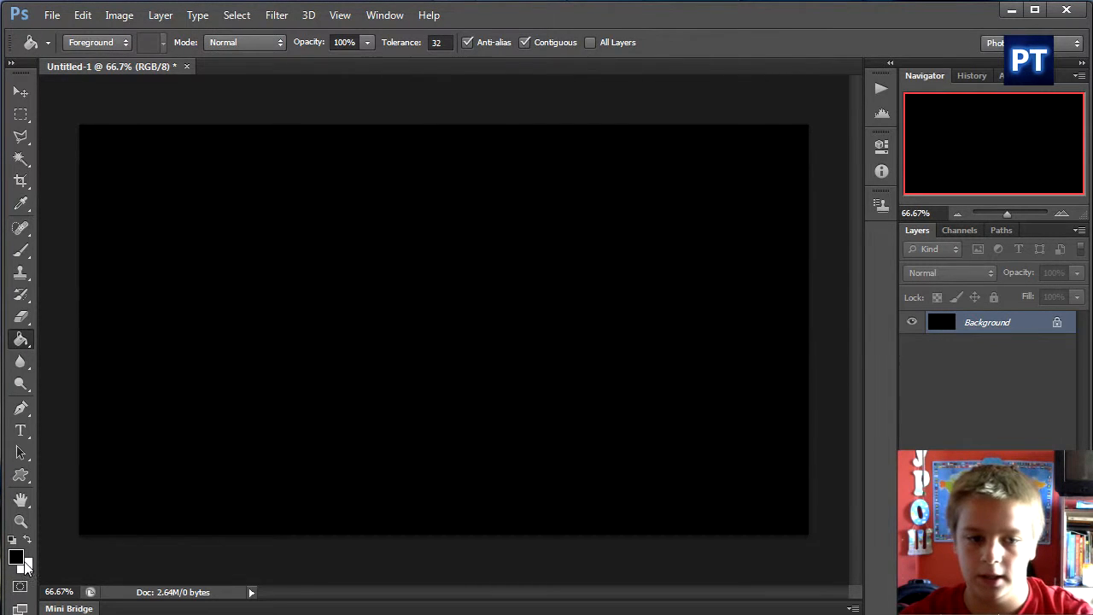
# Set the foreground color to blue #007eff and fill the whole canvas with it.
pyautogui.click(17, 558)
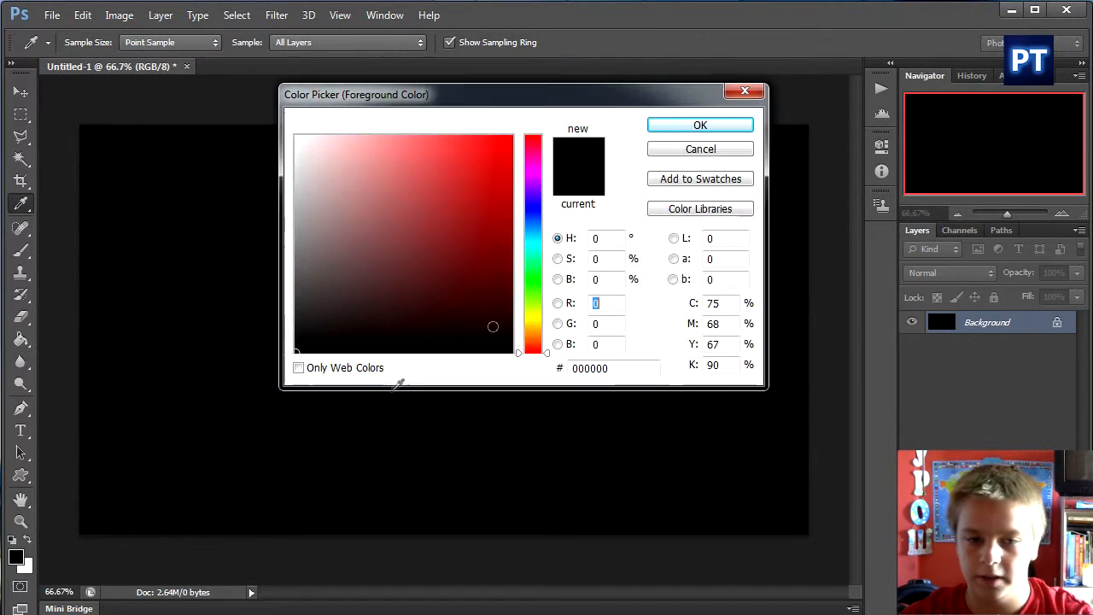
pyautogui.click(487, 161)
pyautogui.click(535, 226)
pyautogui.moveTo(500, 173); pyautogui.dragTo(547, 128)
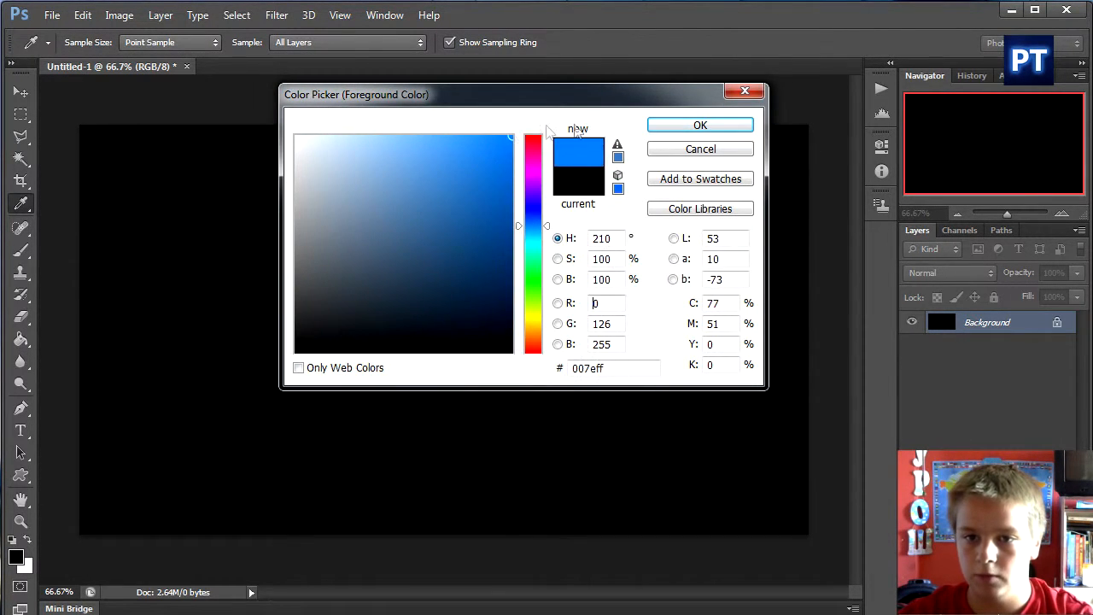
pyautogui.click(700, 126)
pyautogui.click(397, 331)
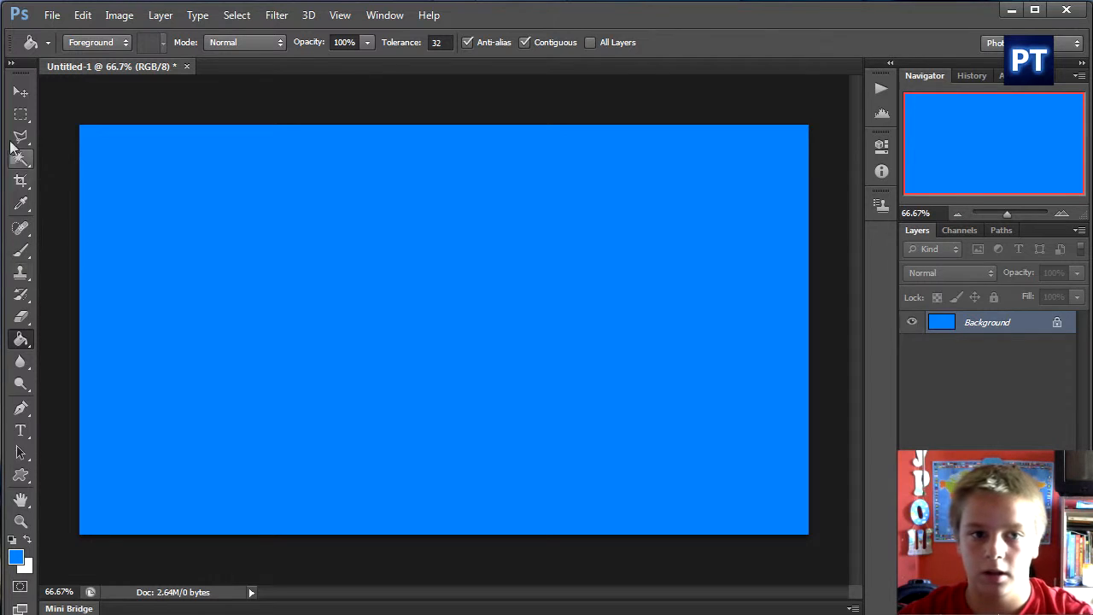
# Set the Eraser size to 54 px and erase the large letters PT out of the blue canvas.
pyautogui.click(21, 92)
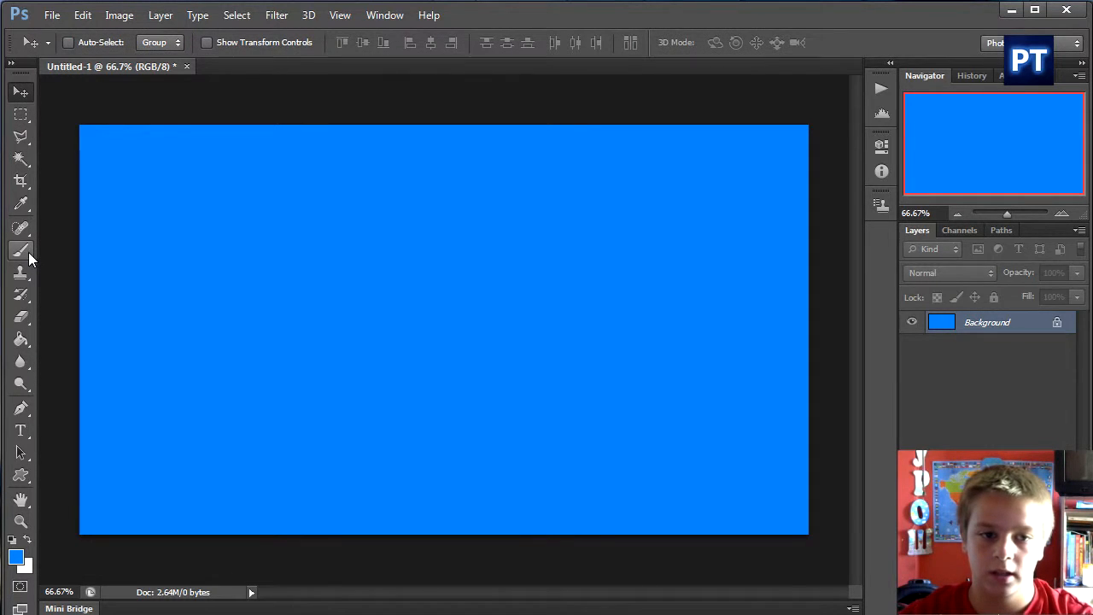
pyautogui.click(21, 318)
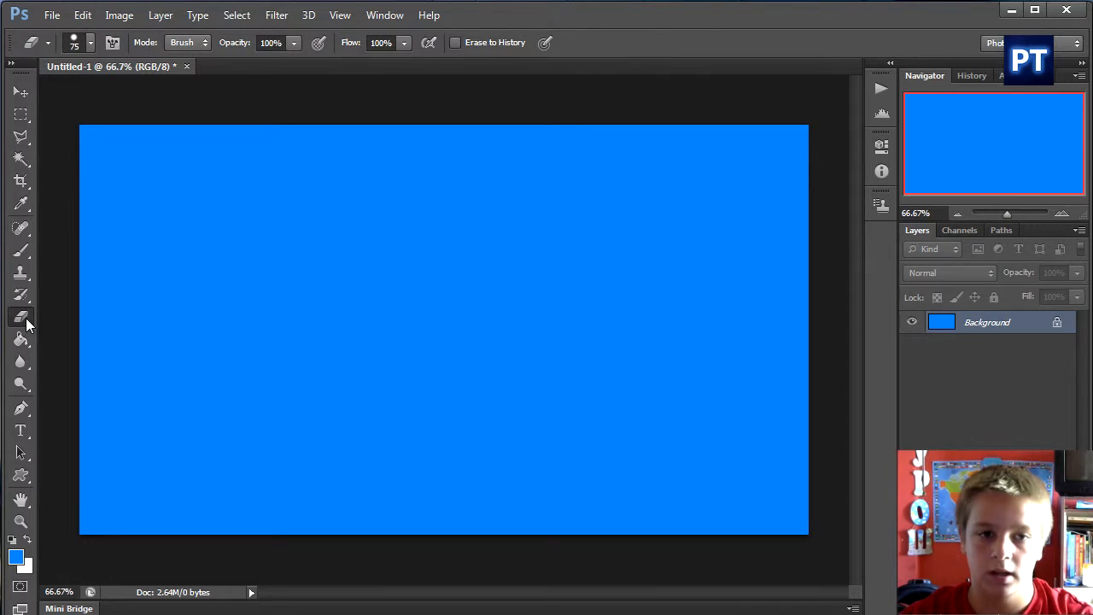
pyautogui.click(91, 48)
pyautogui.moveTo(87, 94); pyautogui.dragTo(74, 94)
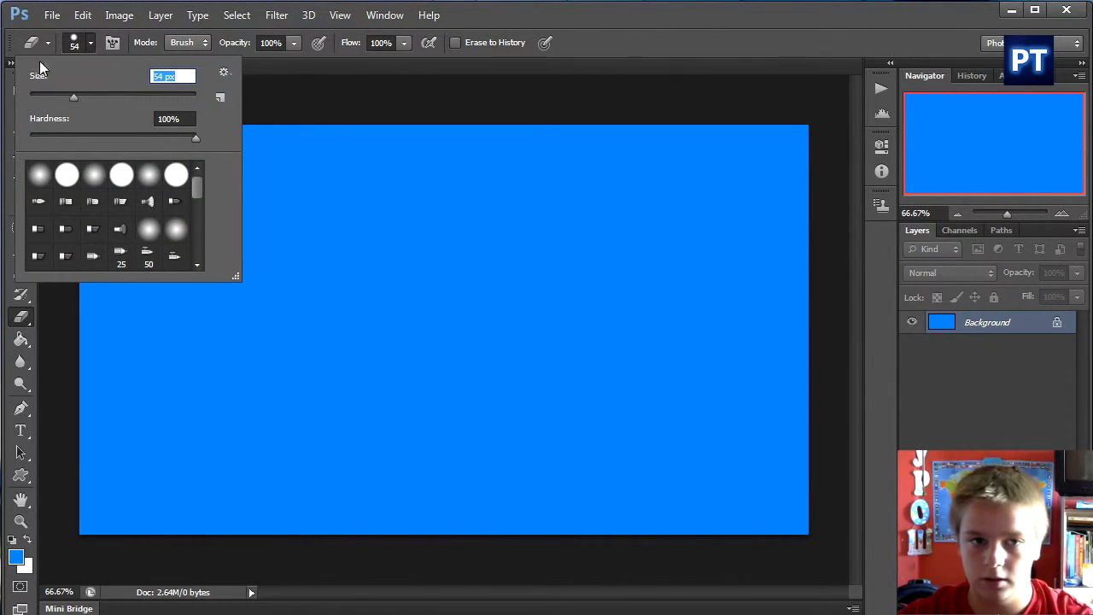
pyautogui.click(91, 43)
pyautogui.moveTo(299, 207); pyautogui.dragTo(283, 397)
pyautogui.moveTo(295, 205)
pyautogui.mouseDown()
pyautogui.moveTo(400, 228)
pyautogui.moveTo(435, 292)
pyautogui.moveTo(295, 306)
pyautogui.mouseUp()
pyautogui.moveTo(556, 220); pyautogui.dragTo(554, 389)
pyautogui.moveTo(492, 219); pyautogui.dragTo(687, 220)
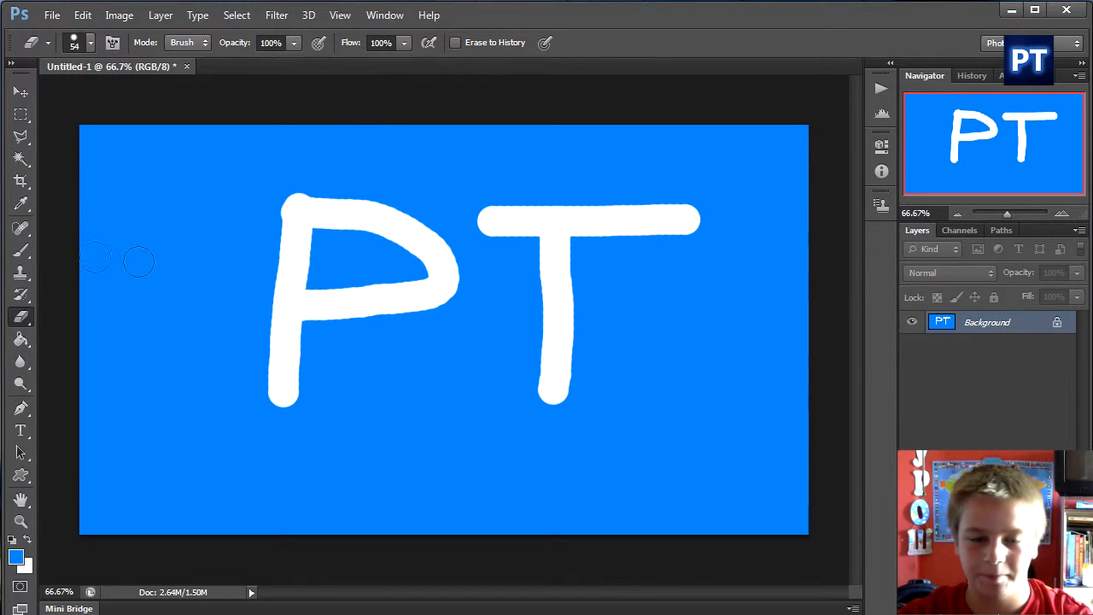
# Enlarge the Eraser to 5000 px and erase the entire canvas to white.
pyautogui.click(91, 43)
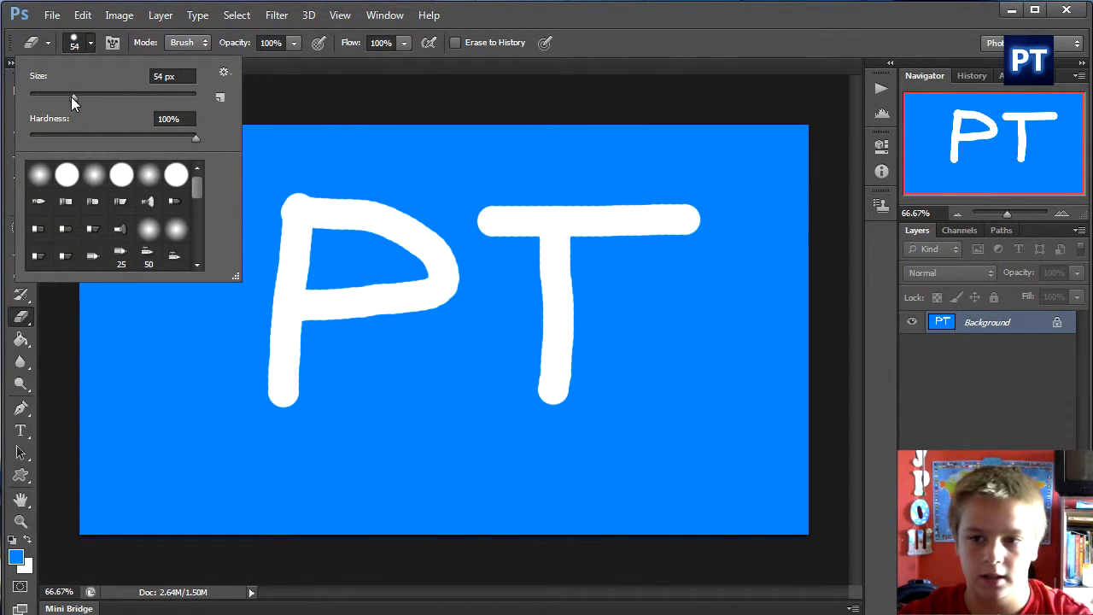
pyautogui.moveTo(72, 97); pyautogui.dragTo(362, 114)
pyautogui.click(331, 97)
pyautogui.click(277, 174)
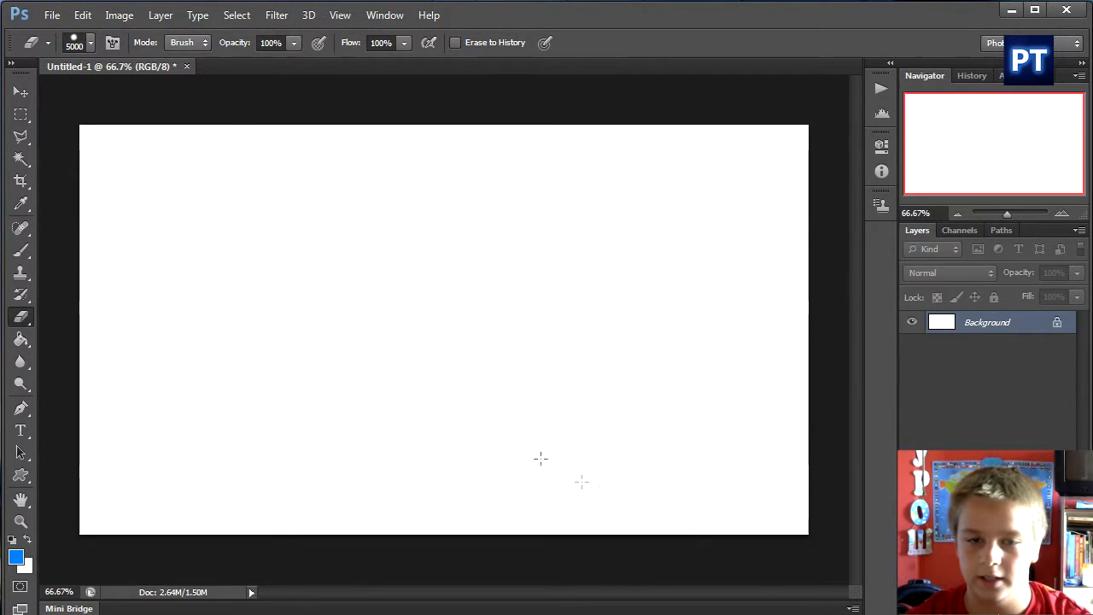
# Reduce the Eraser size to 40 px.
pyautogui.click(89, 46)
pyautogui.moveTo(73, 96); pyautogui.dragTo(63, 96)
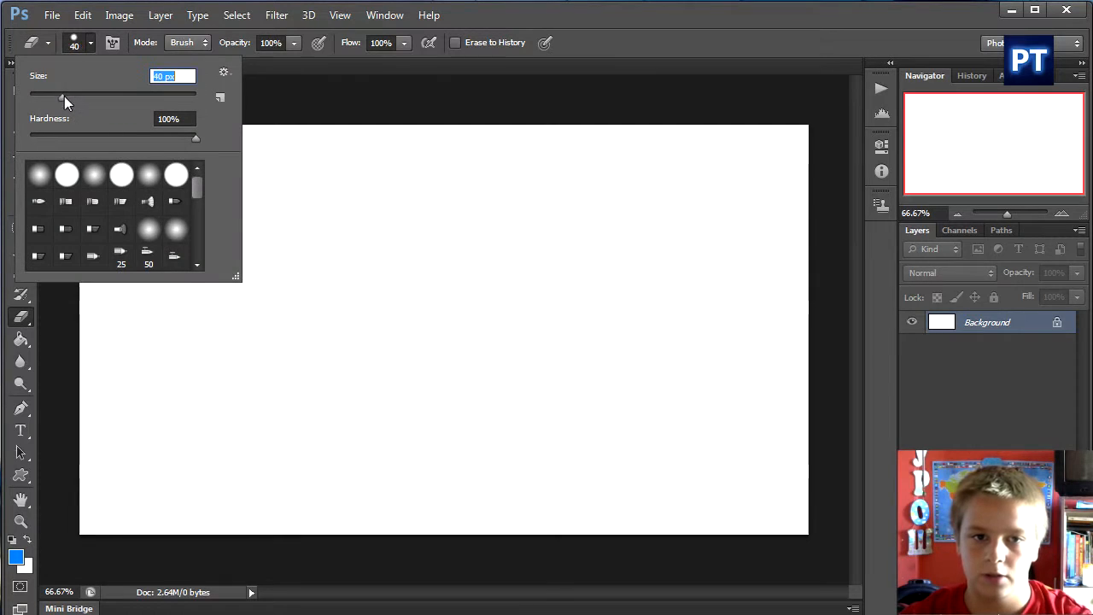
pyautogui.moveTo(197, 186)
pyautogui.mouseDown()
pyautogui.moveTo(195, 232)
pyautogui.moveTo(159, 137)
pyautogui.mouseUp()
pyautogui.click(92, 46)
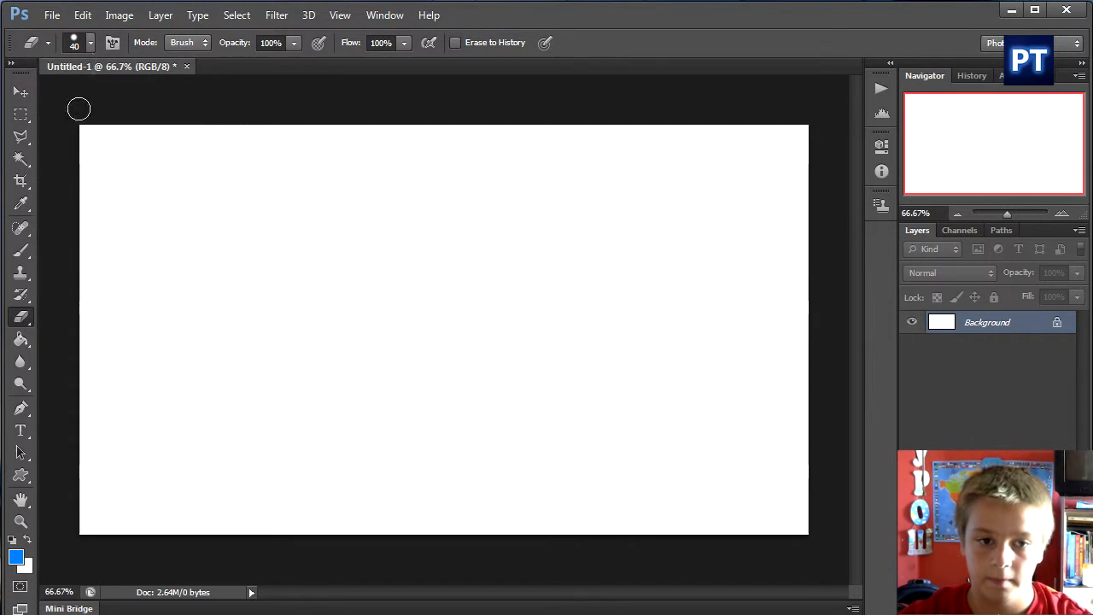
# Paint a freehand curve ending in a triangle with the 25 px brush, and stamp seven marks around it with the 60 px textured brush.
pyautogui.click(23, 252)
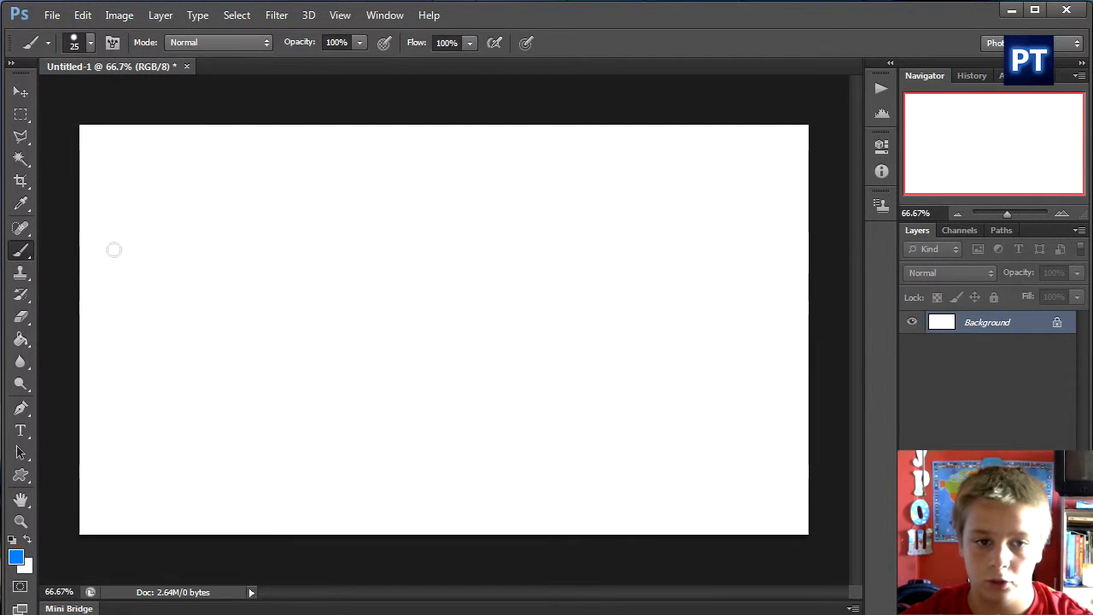
pyautogui.moveTo(157, 171)
pyautogui.mouseDown()
pyautogui.moveTo(363, 309)
pyautogui.moveTo(459, 281)
pyautogui.moveTo(481, 412)
pyautogui.moveTo(585, 367)
pyautogui.moveTo(495, 322)
pyautogui.mouseUp()
pyautogui.click(91, 42)
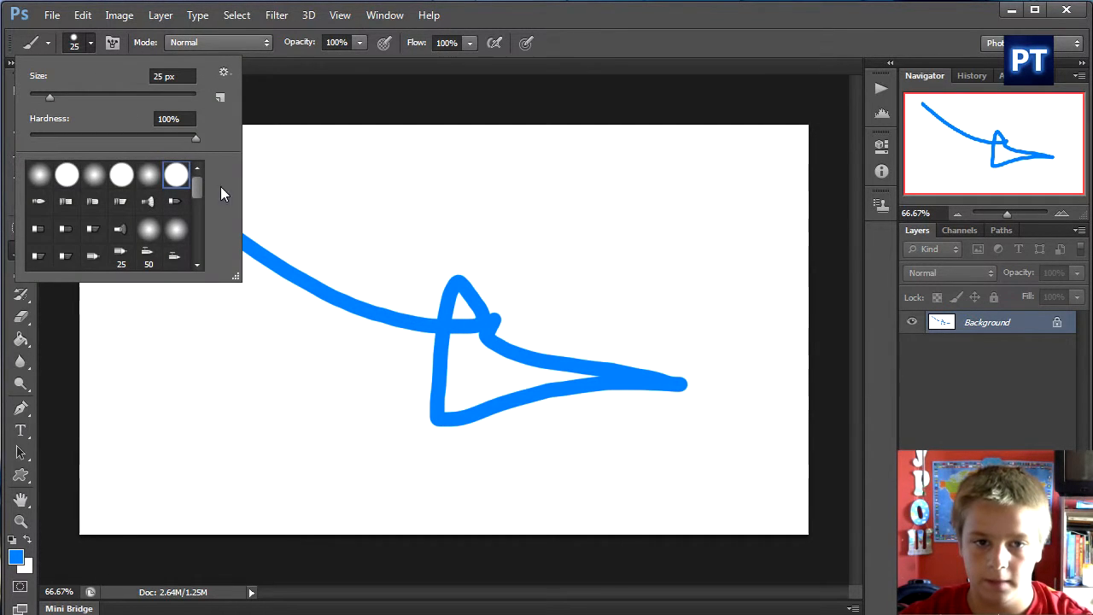
pyautogui.moveTo(198, 183); pyautogui.dragTo(198, 217)
pyautogui.click(121, 239)
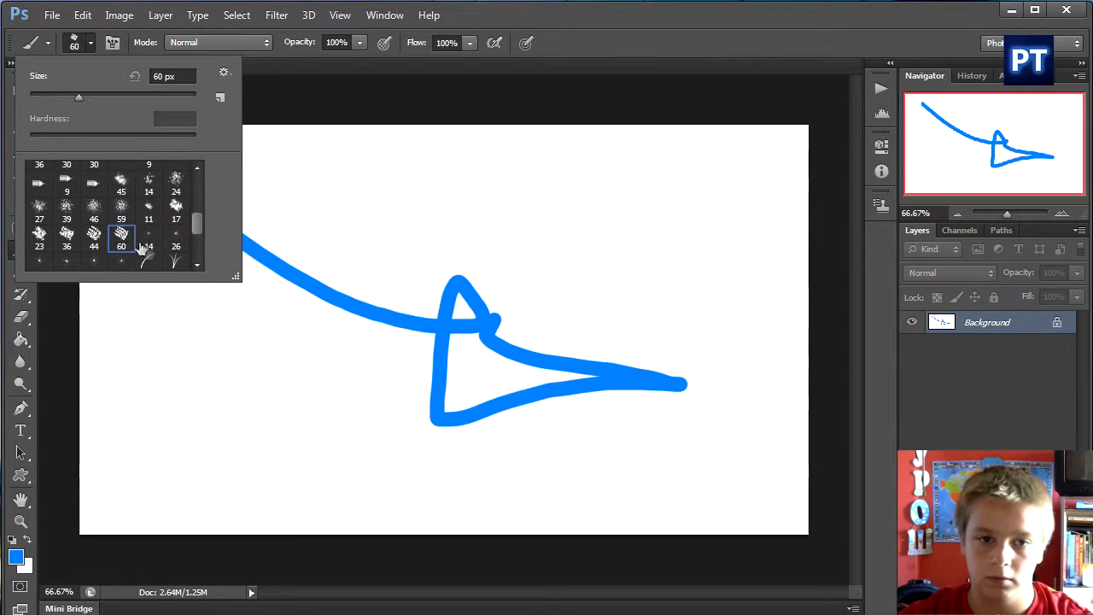
pyautogui.moveTo(203, 321); pyautogui.dragTo(206, 325)
pyautogui.click(261, 370)
pyautogui.click(185, 427)
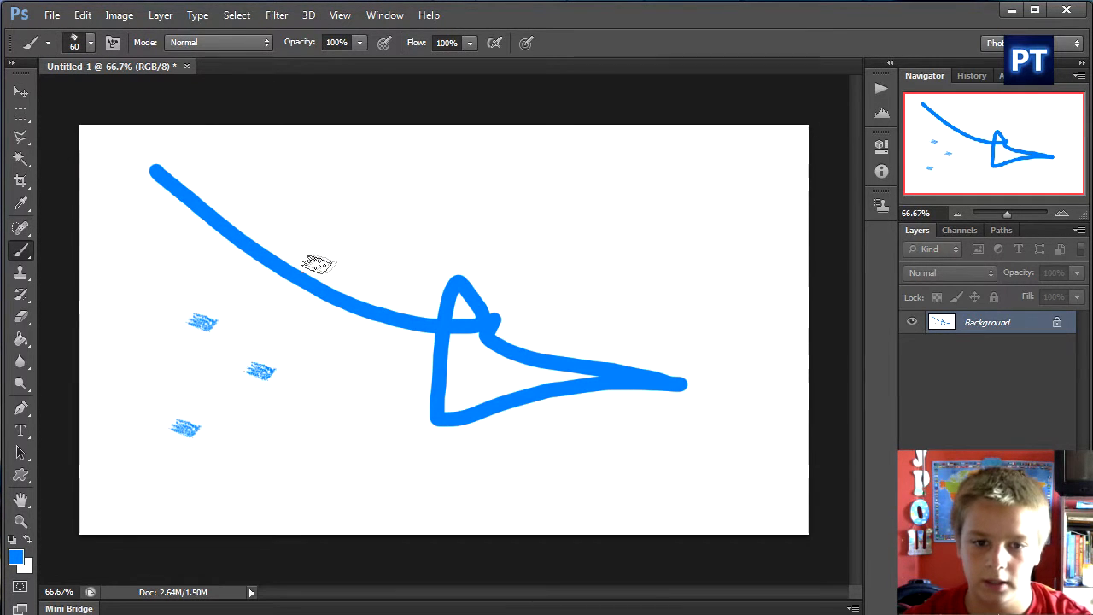
pyautogui.click(351, 251)
pyautogui.click(332, 202)
pyautogui.click(539, 222)
pyautogui.click(410, 230)
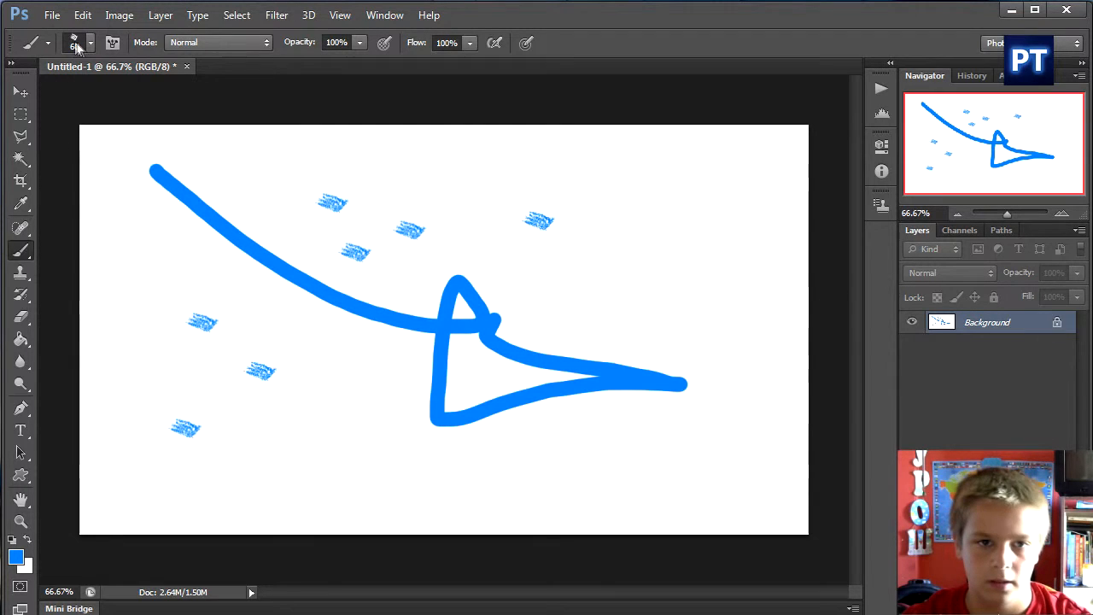
# Erase all the brush marks from the canvas with the Eraser at 5000 px.
pyautogui.click(22, 317)
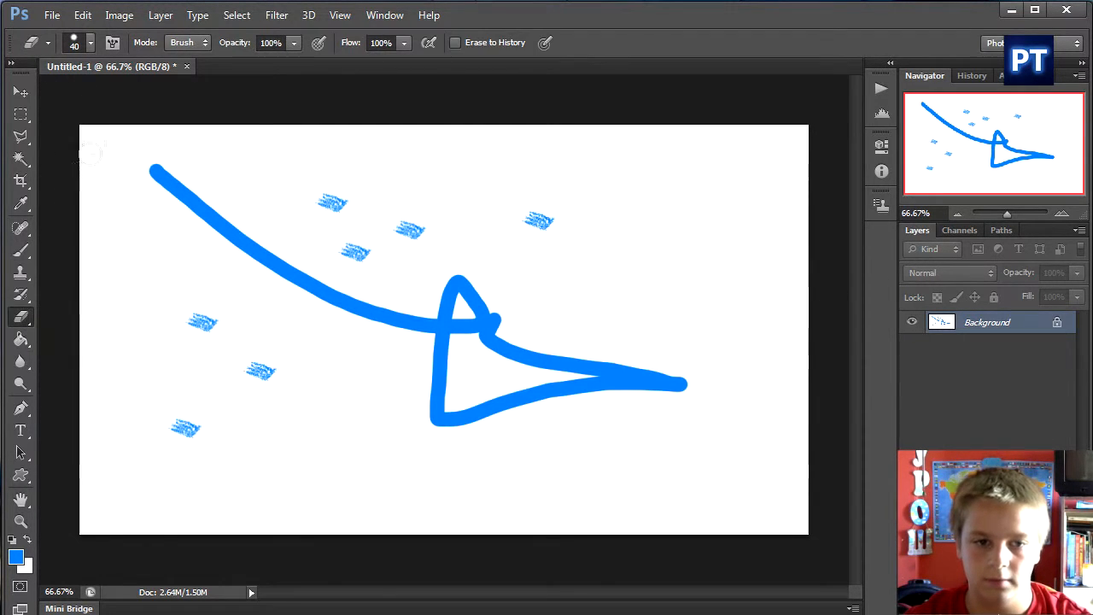
pyautogui.click(90, 42)
pyautogui.moveTo(66, 98)
pyautogui.mouseDown()
pyautogui.moveTo(518, 111)
pyautogui.moveTo(432, 295)
pyautogui.mouseUp()
pyautogui.click(497, 328)
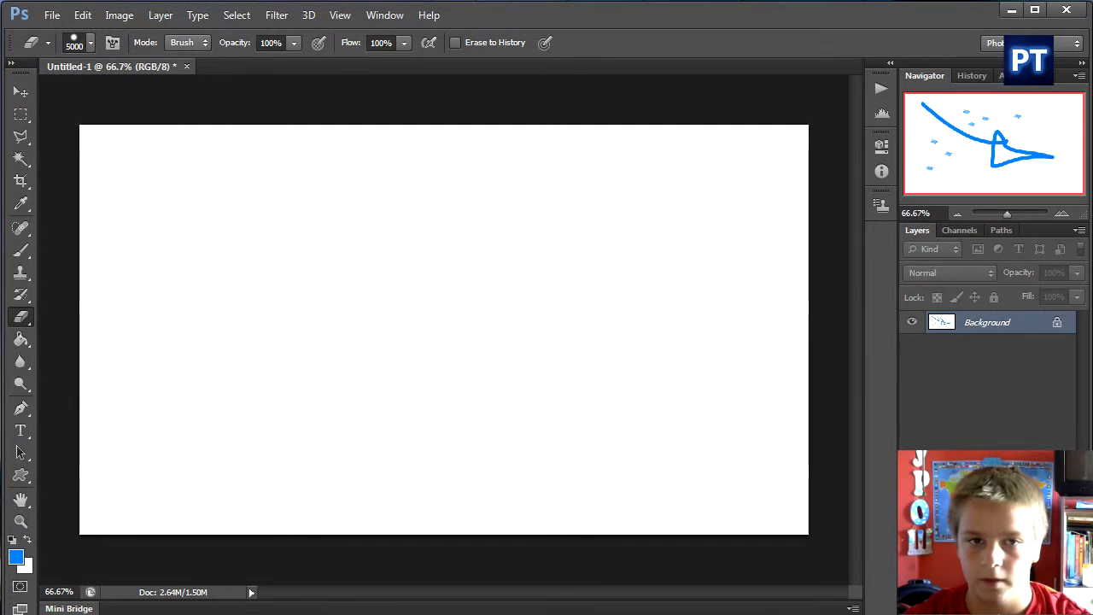
# Draw a blue rectangle about 706 by 157 px in the upper left part of the canvas with the Rectangle Tool.
pyautogui.press('v')
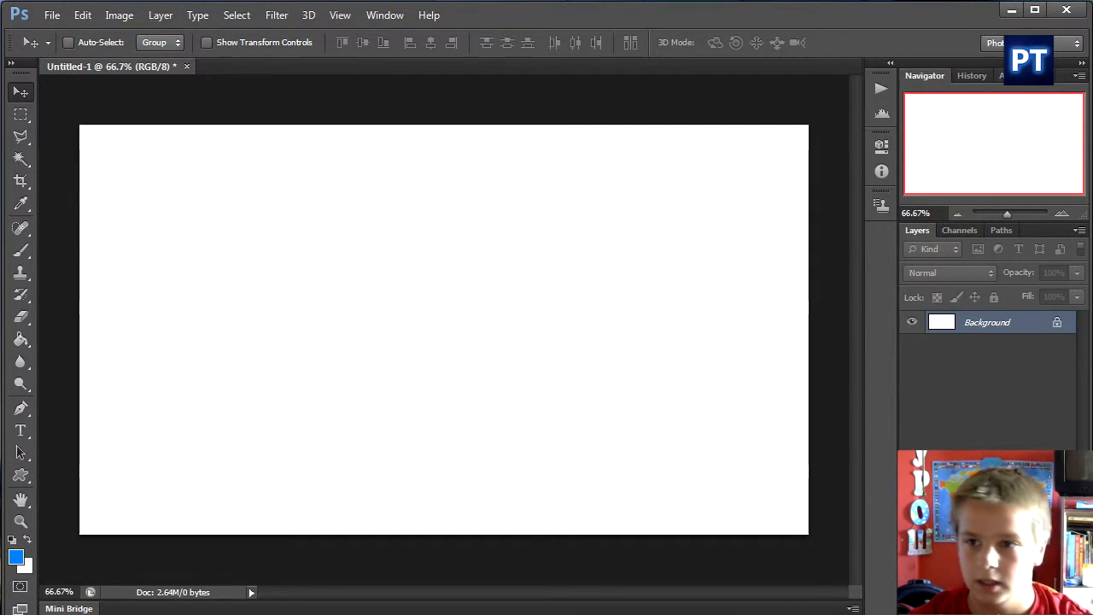
pyautogui.moveTo(1008, 215)
pyautogui.mouseDown()
pyautogui.moveTo(1038, 215)
pyautogui.moveTo(999, 214)
pyautogui.moveTo(1008, 215)
pyautogui.mouseUp()
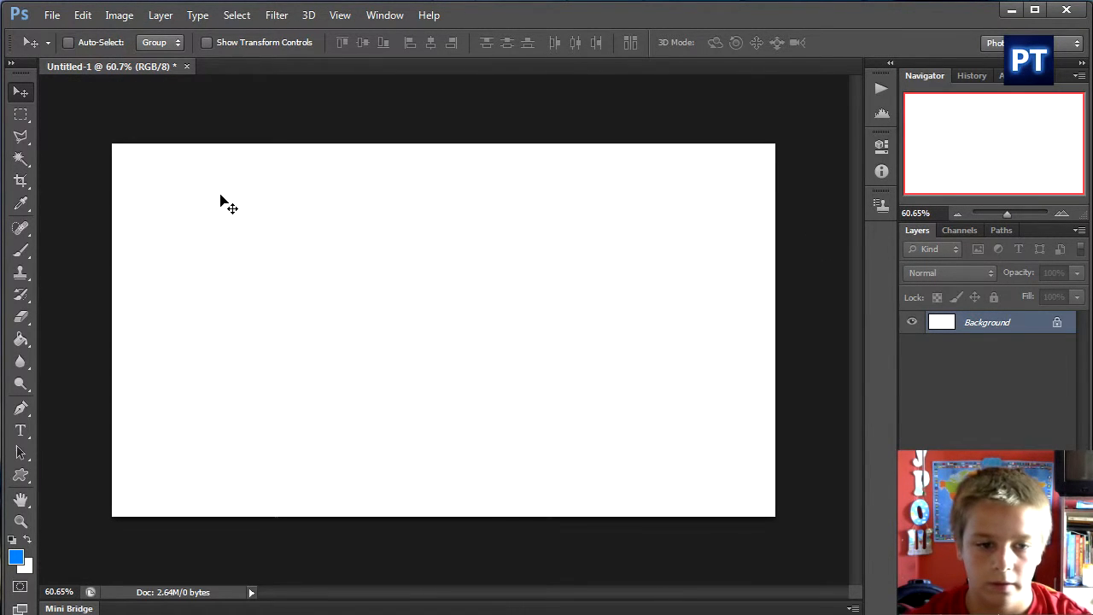
pyautogui.click(23, 477)
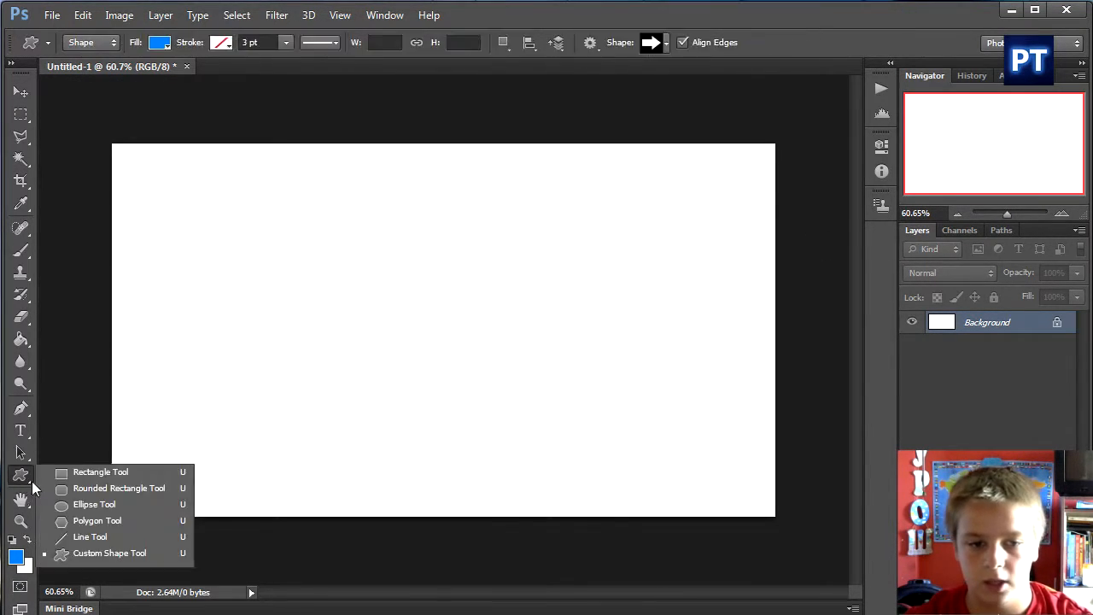
pyautogui.click(90, 472)
pyautogui.moveTo(142, 169); pyautogui.dragTo(508, 250)
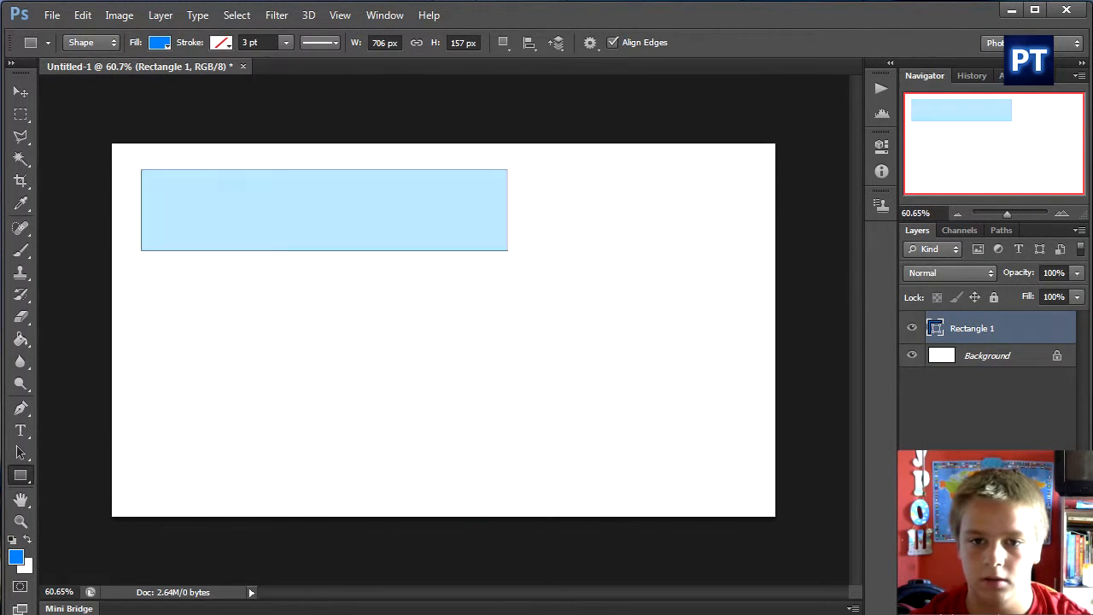
# Draw a rounded rectangle about 402 by 149 px with a 10 px radius beside the first rectangle.
pyautogui.click(22, 478)
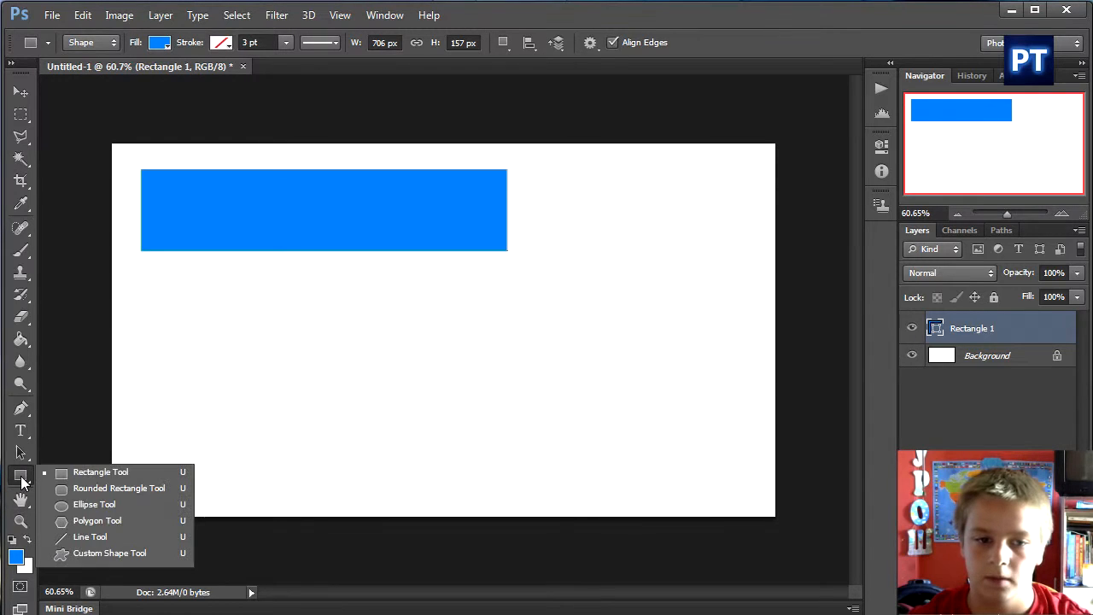
pyautogui.click(139, 489)
pyautogui.moveTo(557, 178); pyautogui.dragTo(759, 252)
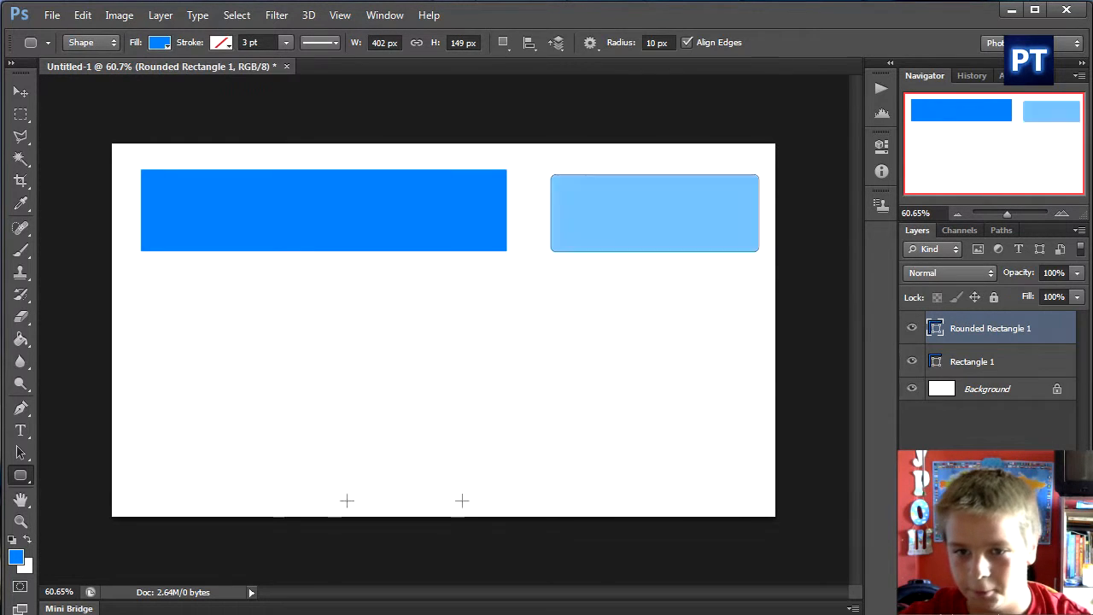
pyautogui.click(15, 557)
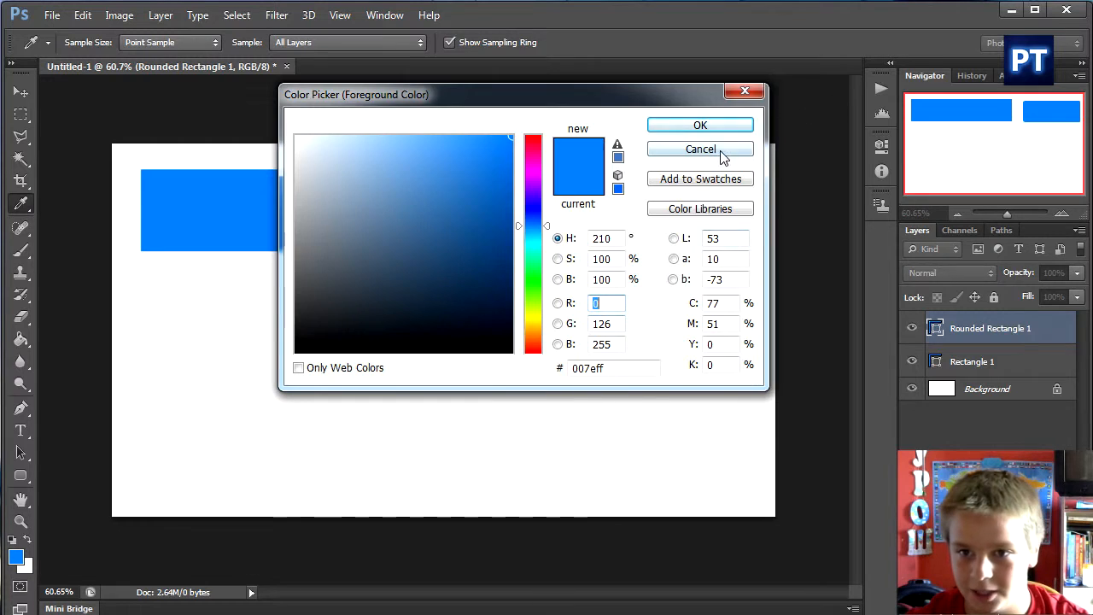
pyautogui.click(722, 152)
pyautogui.click(16, 557)
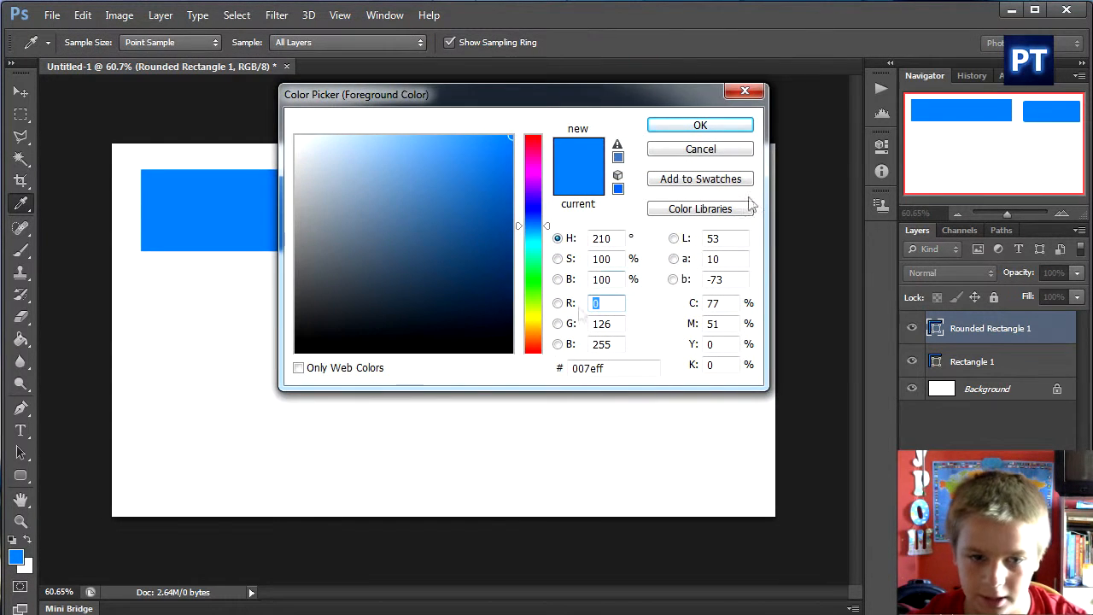
pyautogui.click(702, 150)
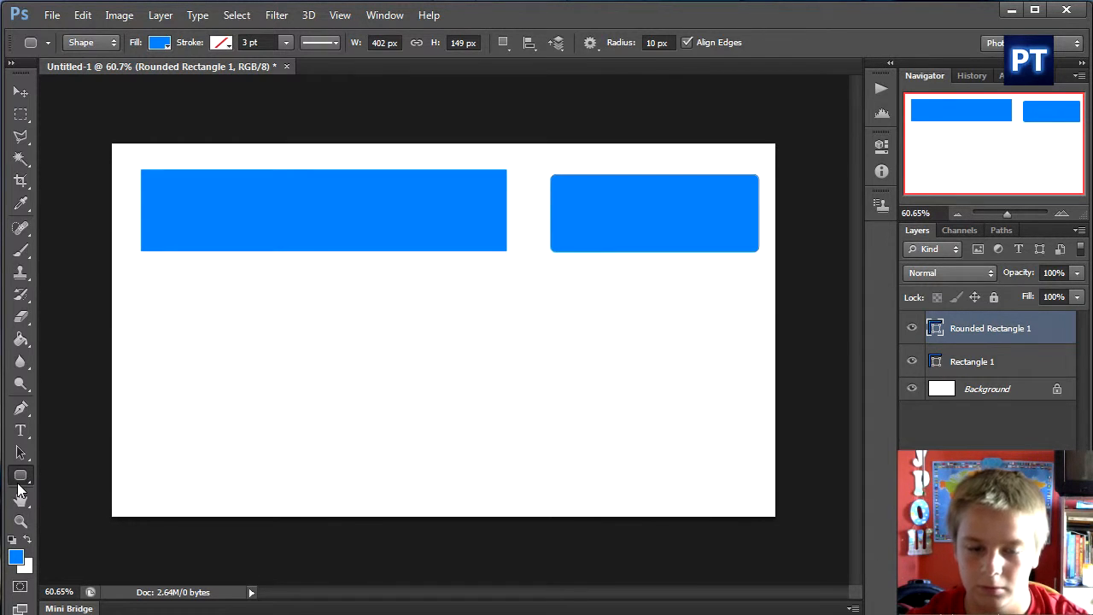
# Draw two joined 1 px lines below the rectangles, a slanted one and a horizontal one about 140 px long, forming an angle.
pyautogui.click(17, 479)
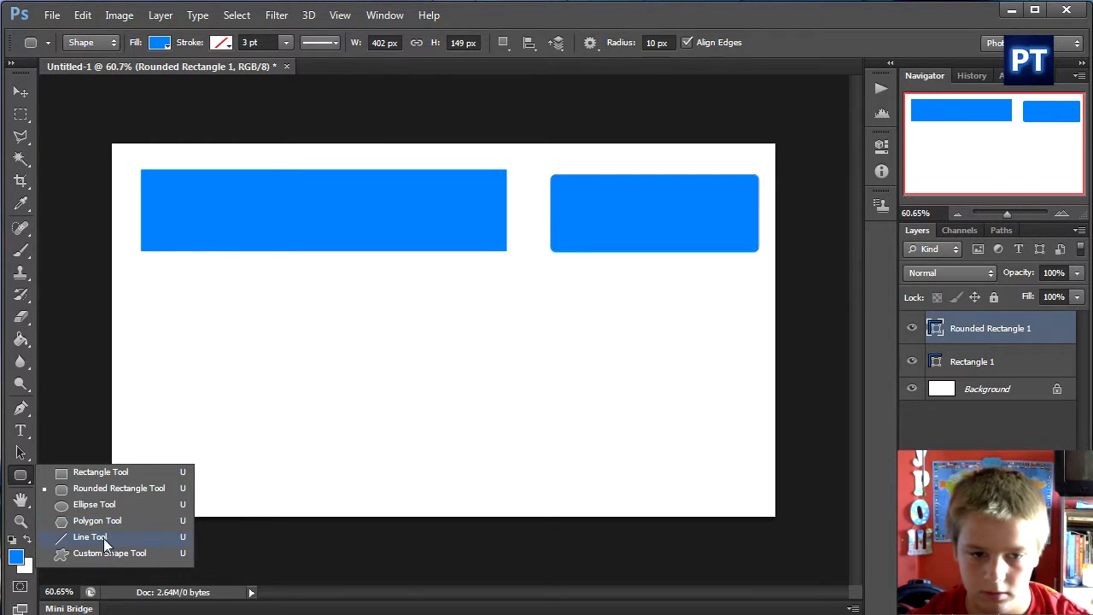
pyautogui.click(90, 536)
pyautogui.moveTo(403, 280)
pyautogui.mouseDown()
pyautogui.moveTo(366, 349)
pyautogui.moveTo(439, 350)
pyautogui.mouseUp()
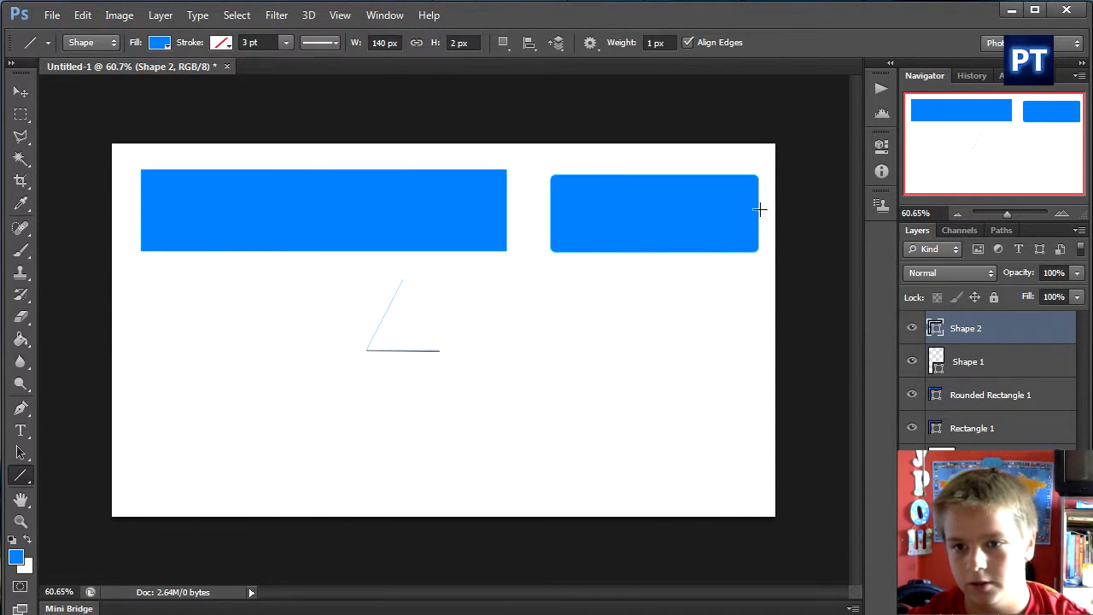
# Draw short horizontal 1 px lines between the two rectangles and from their outer sides to the canvas edges.
pyautogui.moveTo(759, 209); pyautogui.dragTo(793, 210)
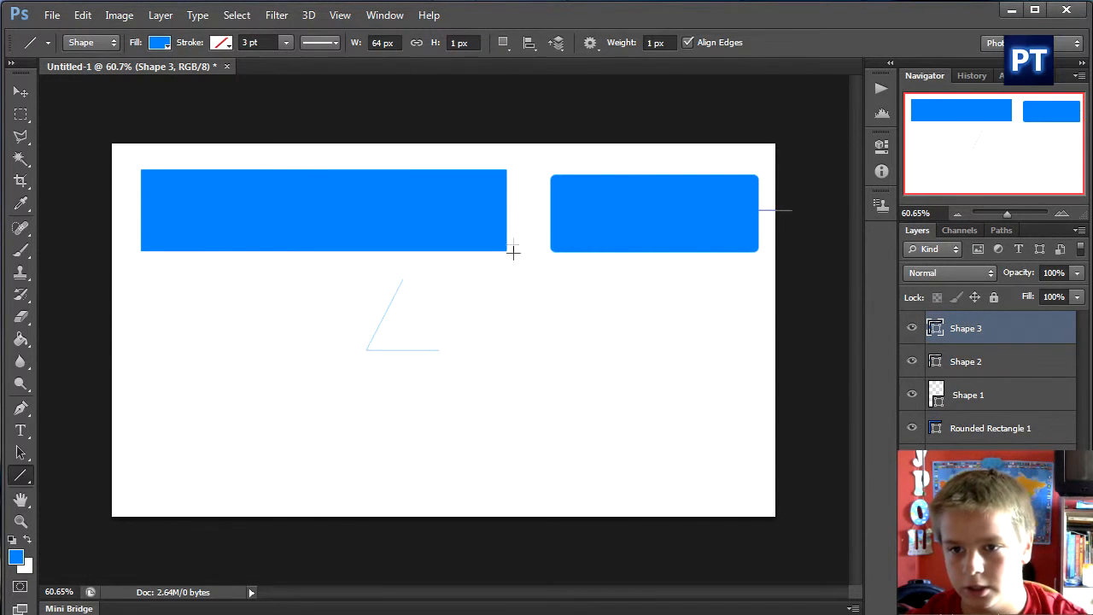
pyautogui.moveTo(508, 213); pyautogui.dragTo(543, 215)
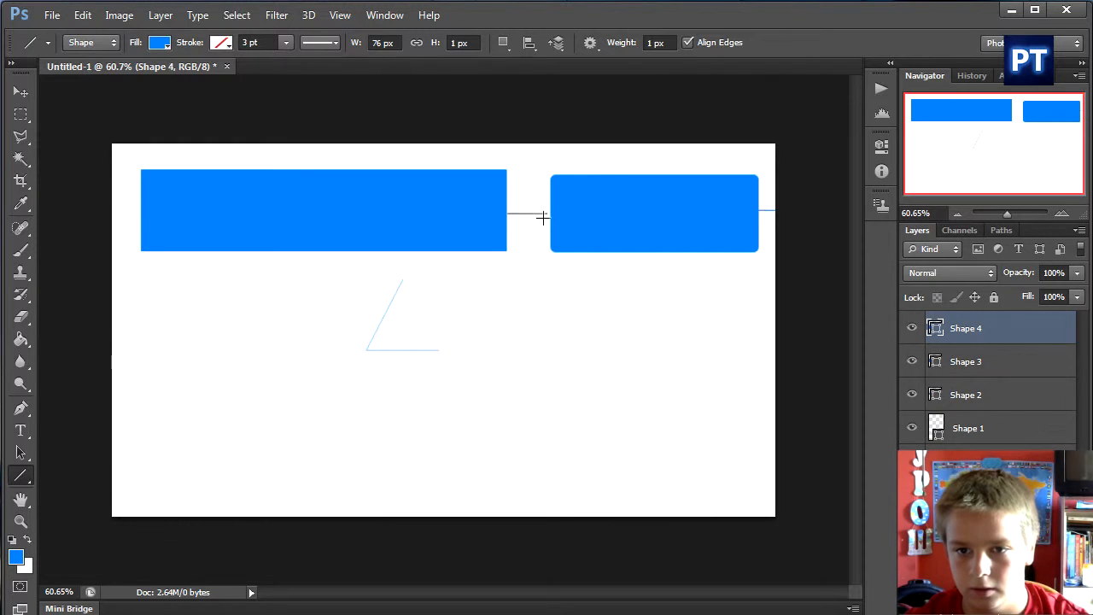
pyautogui.moveTo(138, 210); pyautogui.dragTo(109, 209)
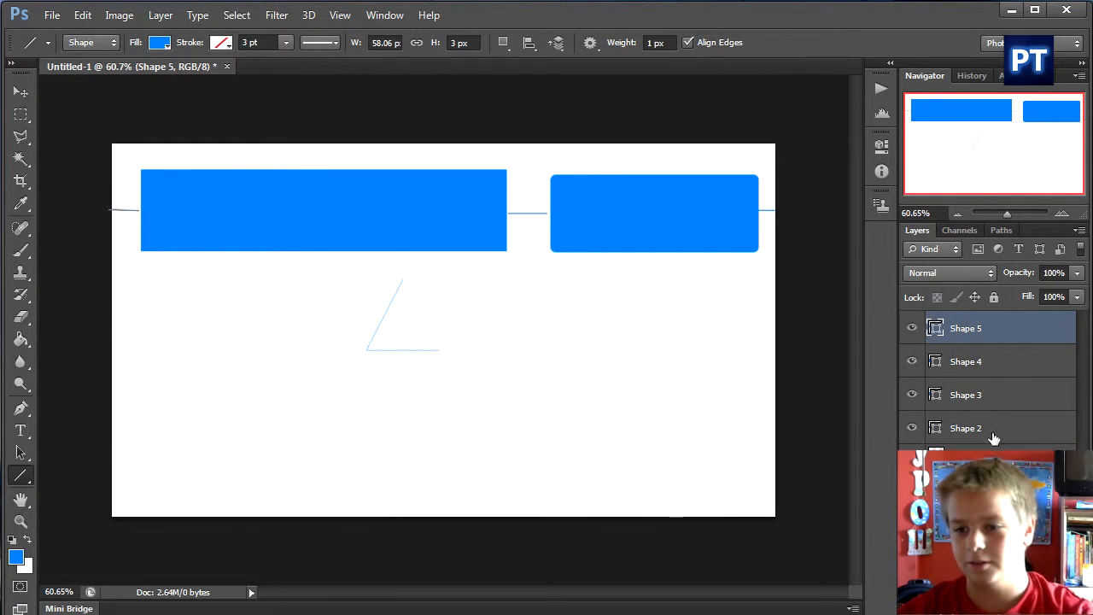
# Select all the shape layers above the Background and delete them to leave a blank white canvas.
pyautogui.keyDown('shift'); pyautogui.click(998, 357); pyautogui.keyUp('shift')
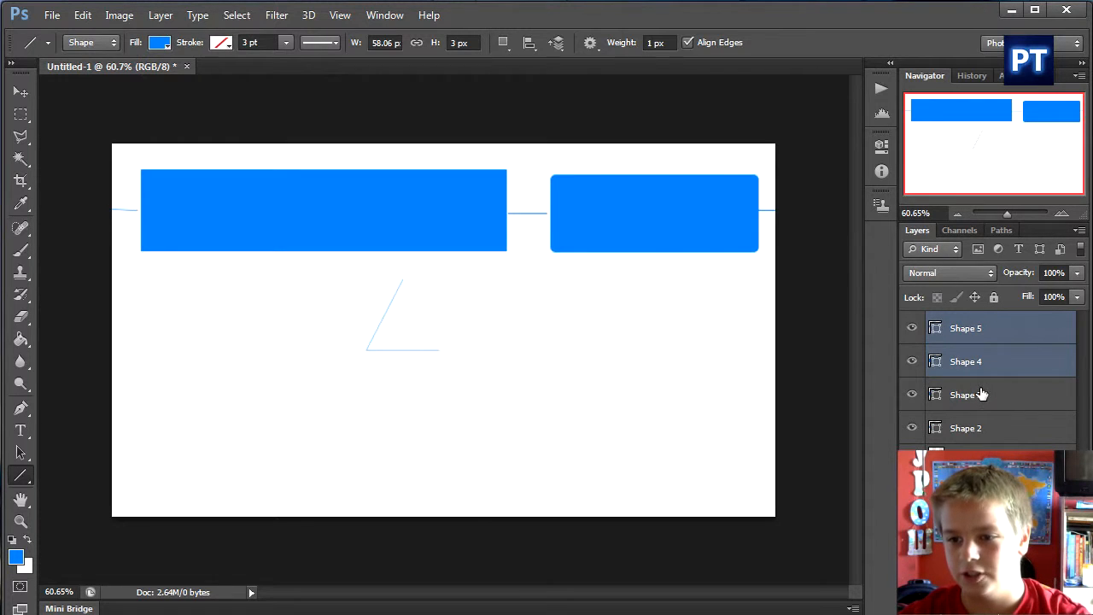
pyautogui.click(948, 326)
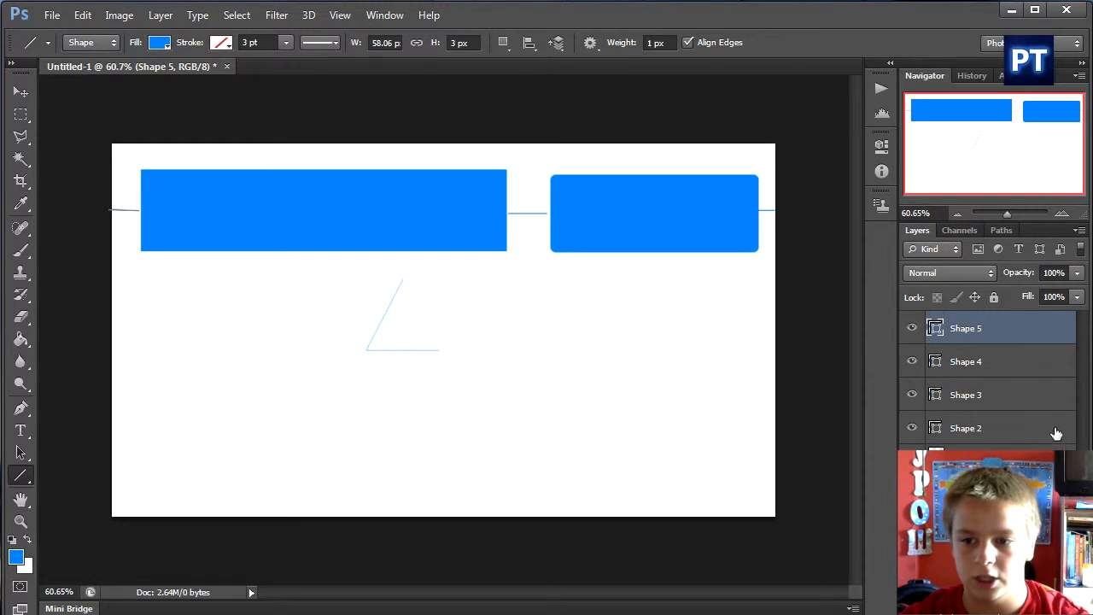
pyautogui.keyDown('ctrl'); pyautogui.click(969, 332); pyautogui.keyUp('ctrl')
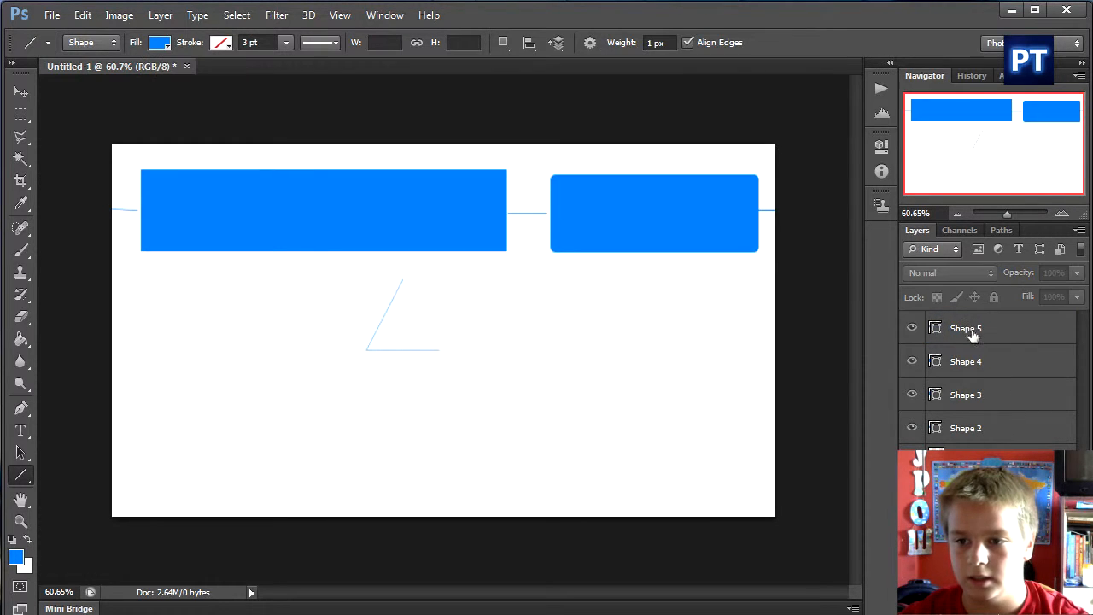
pyautogui.click(973, 333)
pyautogui.keyDown('shift'); pyautogui.click(970, 363); pyautogui.keyUp('shift')
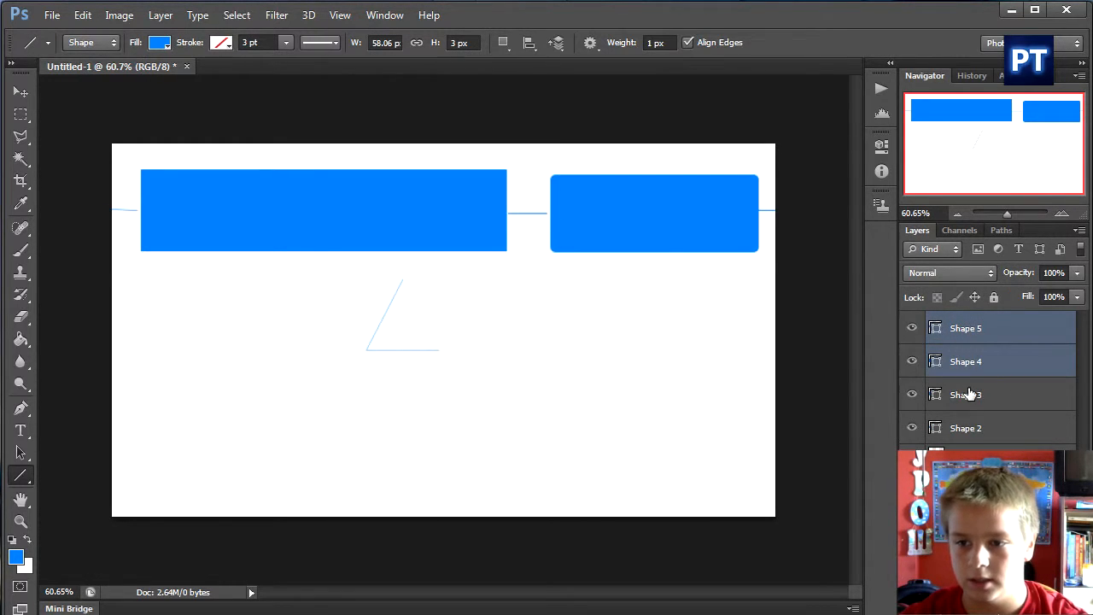
pyautogui.keyDown('shift'); pyautogui.click(969, 394); pyautogui.keyUp('shift')
pyautogui.keyDown('shift'); pyautogui.click(970, 428); pyautogui.keyUp('shift')
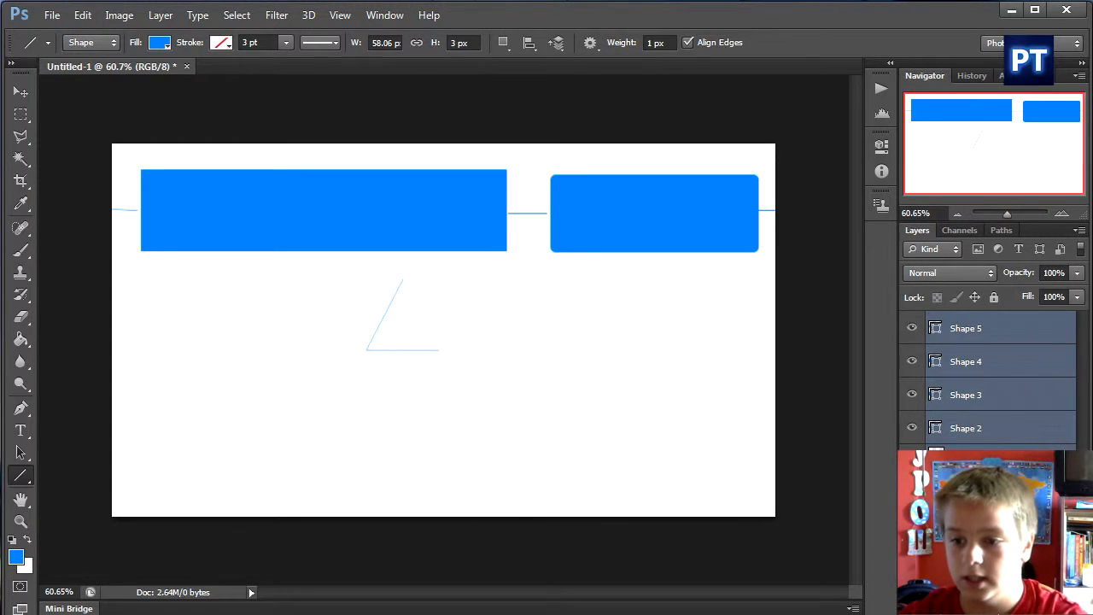
pyautogui.press('Delete')
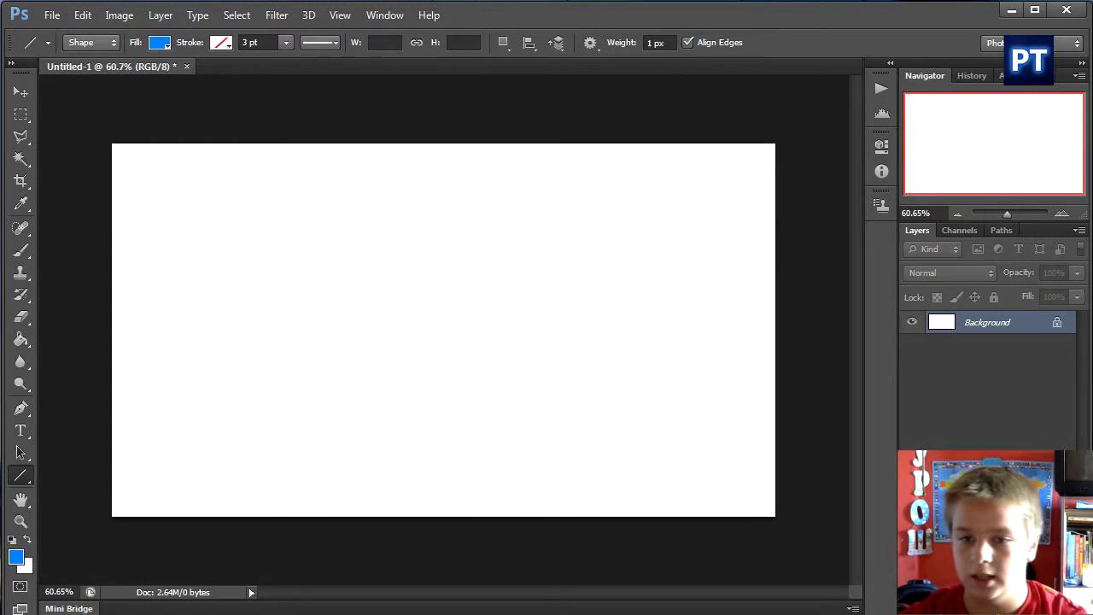
# Select the entire blue gradient backdrop around the man in the portrait with the Magic Wand Tool, adding each region to the selection.
pyautogui.click(12, 92)
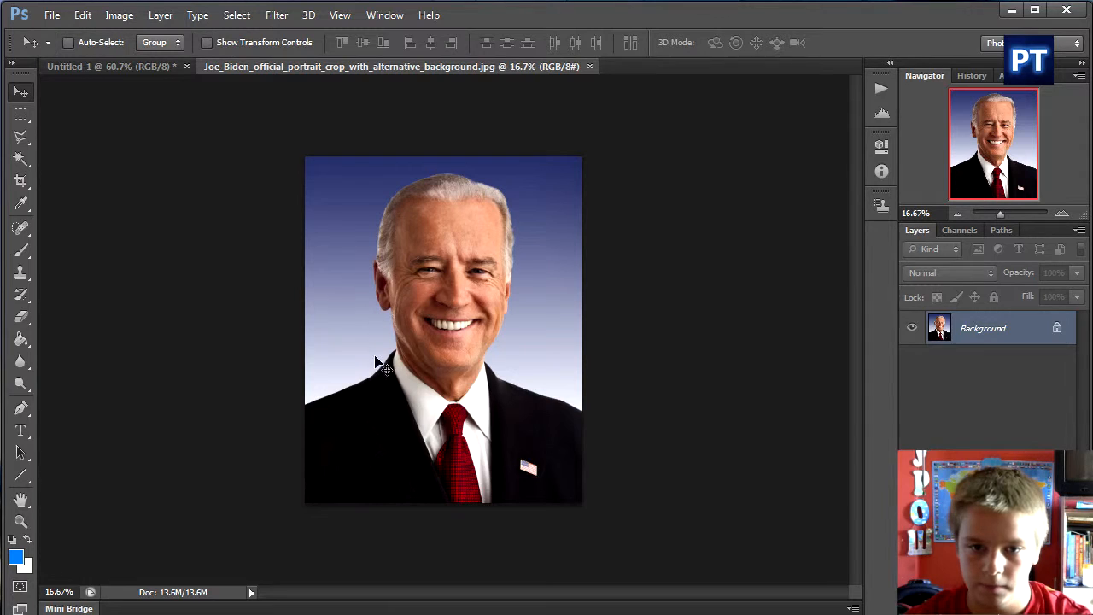
pyautogui.click(23, 166)
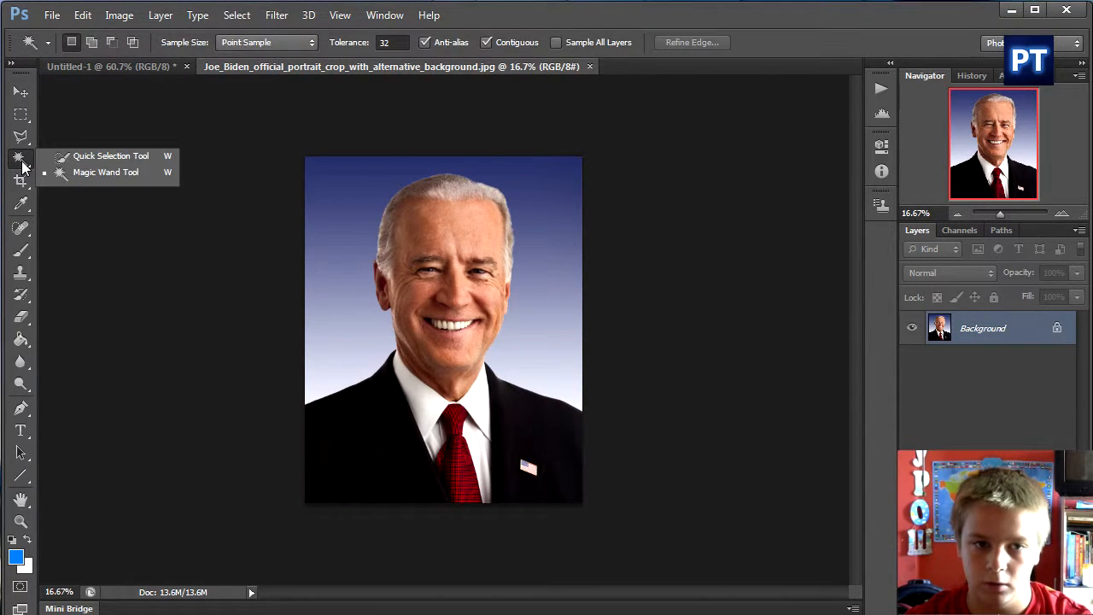
pyautogui.click(102, 176)
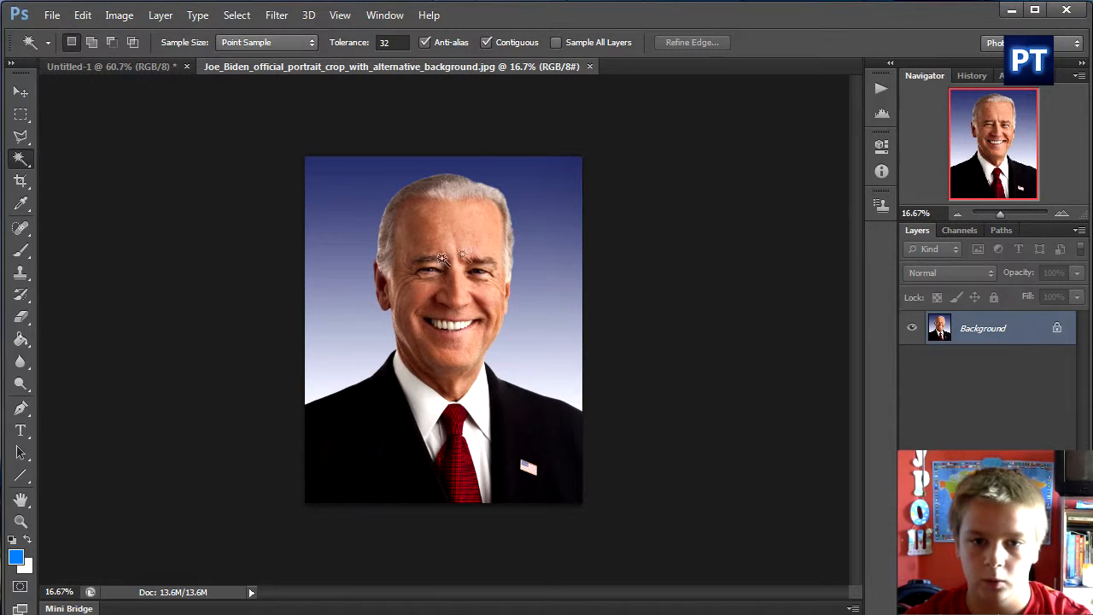
pyautogui.click(351, 369)
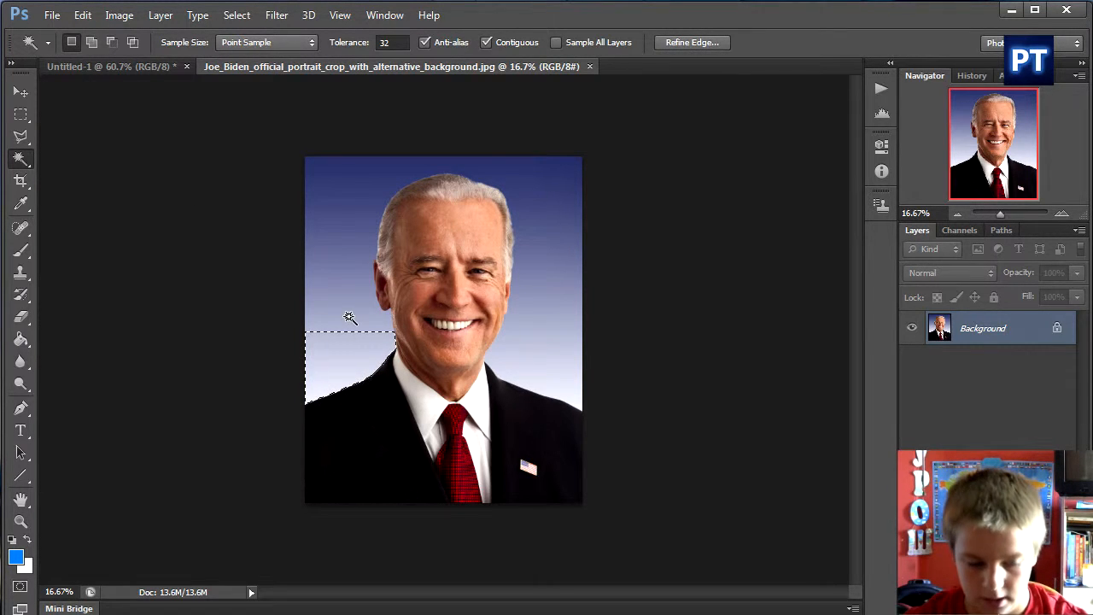
pyautogui.press('shift')
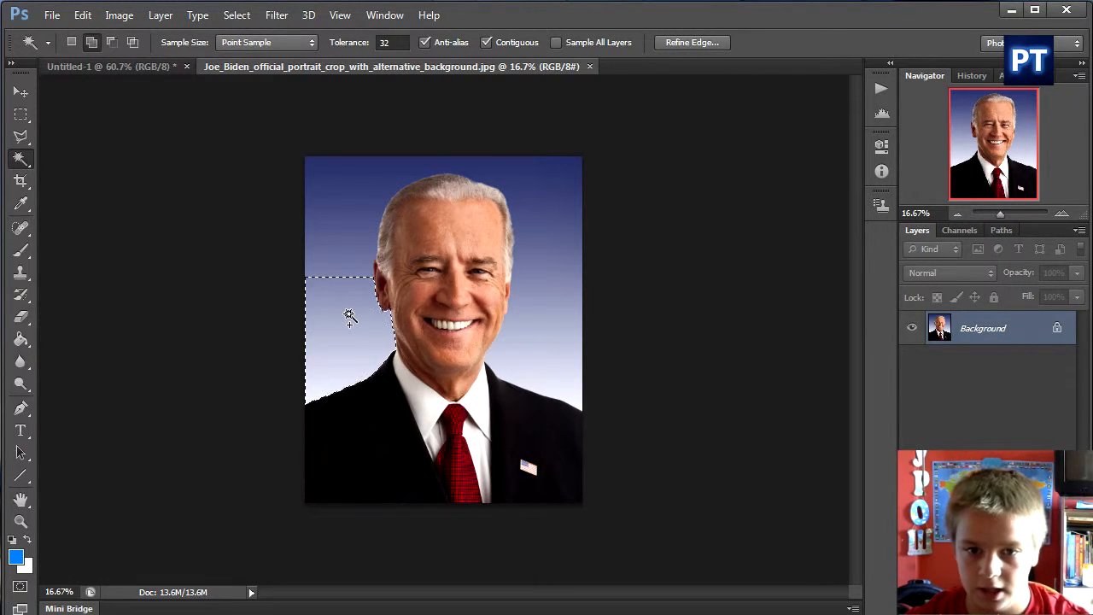
pyautogui.keyDown('shift'); pyautogui.click(344, 236); pyautogui.keyUp('shift')
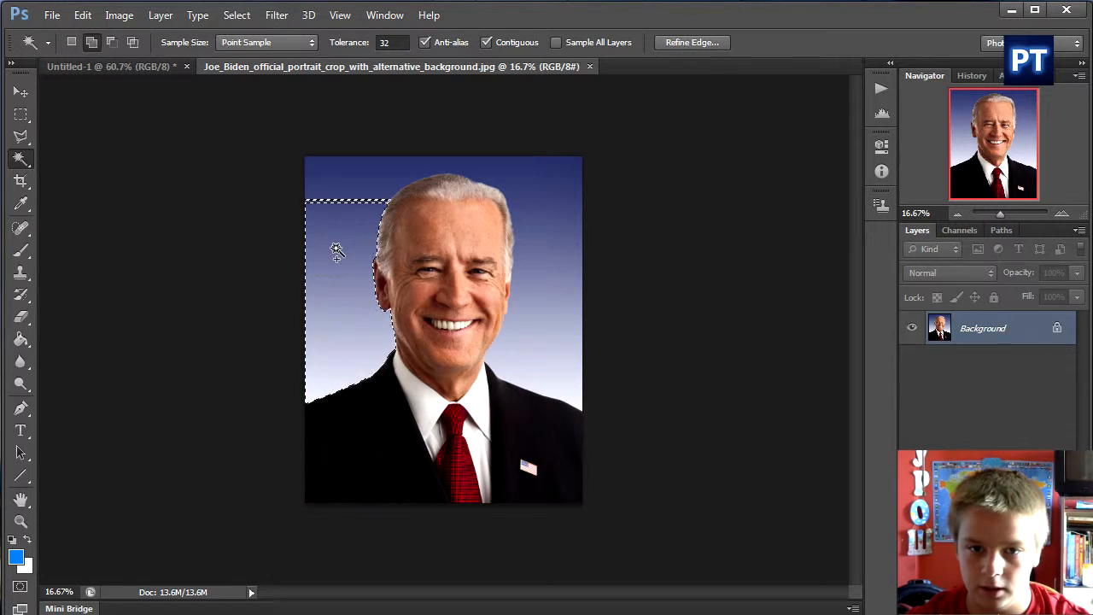
pyautogui.keyDown('shift'); pyautogui.click(354, 193); pyautogui.keyUp('shift')
pyautogui.keyDown('shift'); pyautogui.click(553, 291); pyautogui.keyUp('shift')
pyautogui.keyDown('shift'); pyautogui.click(543, 366); pyautogui.keyUp('shift')
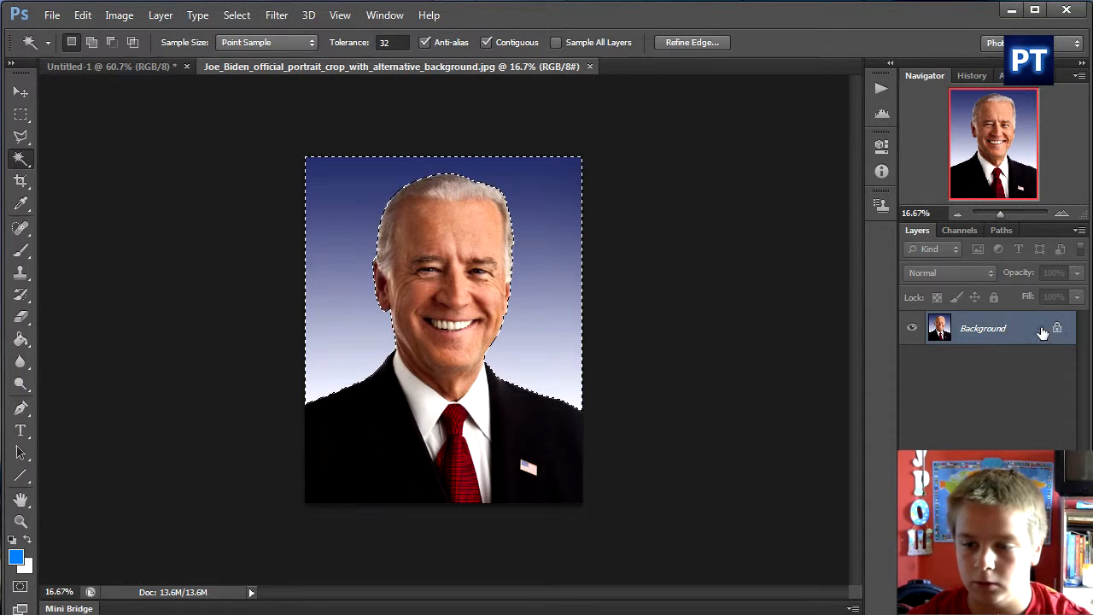
# Convert the portrait's locked Background into the regular layer Layer 0 and delete the selected backdrop.
pyautogui.doubleClick(989, 326)
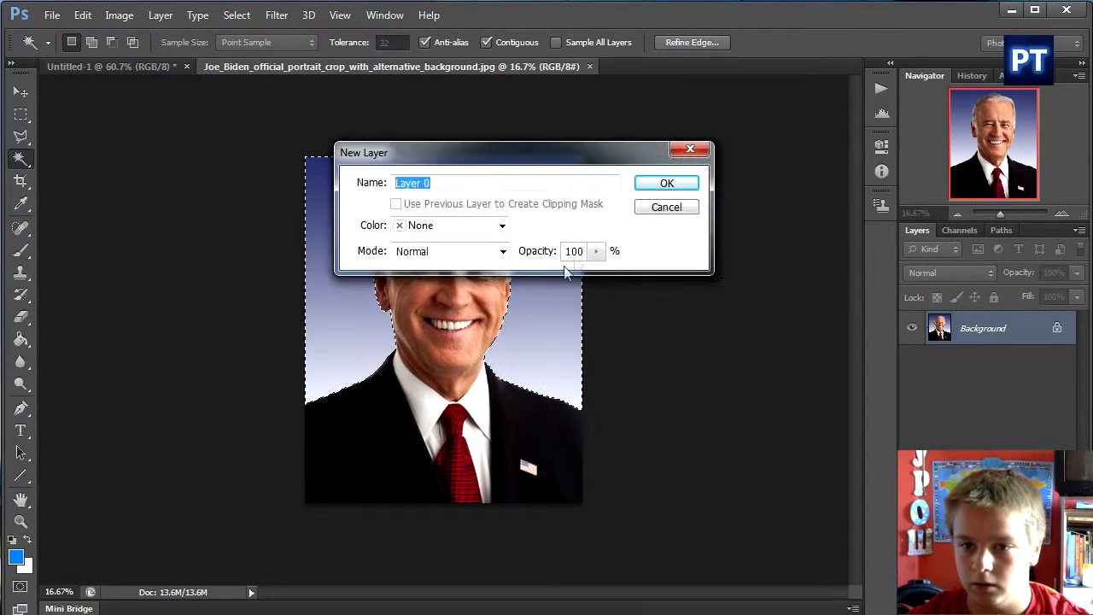
pyautogui.click(684, 187)
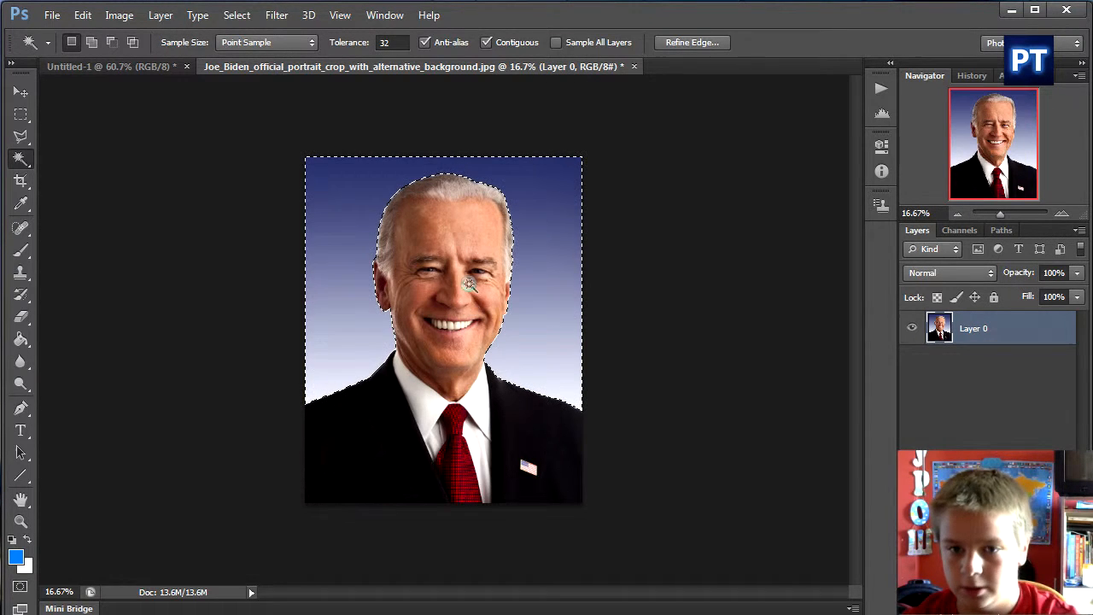
pyautogui.press('Delete')
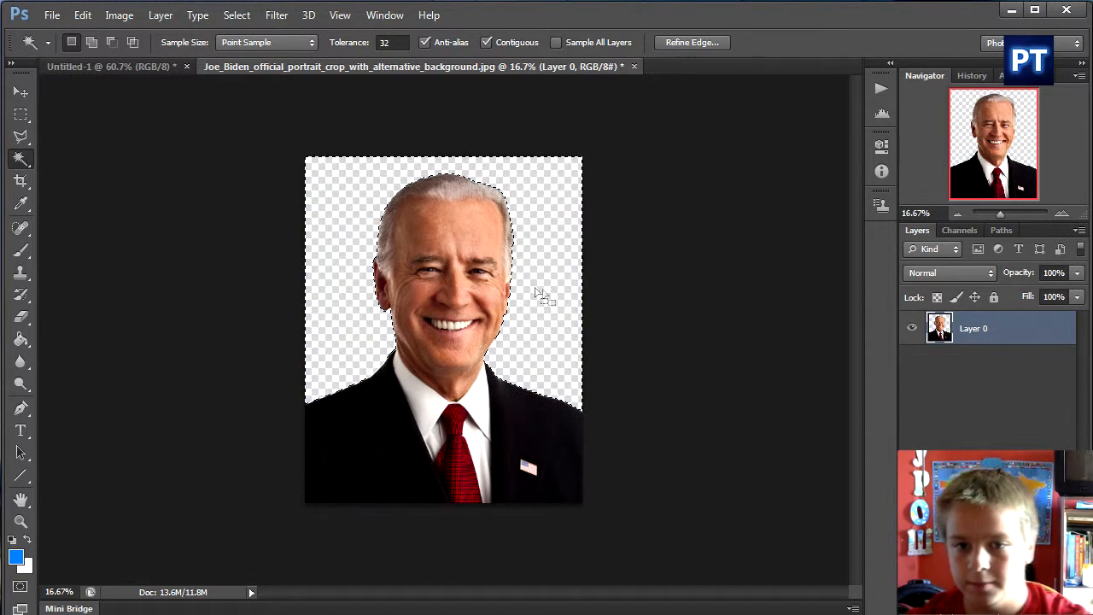
pyautogui.click(21, 91)
pyautogui.moveTo(478, 416); pyautogui.dragTo(579, 377)
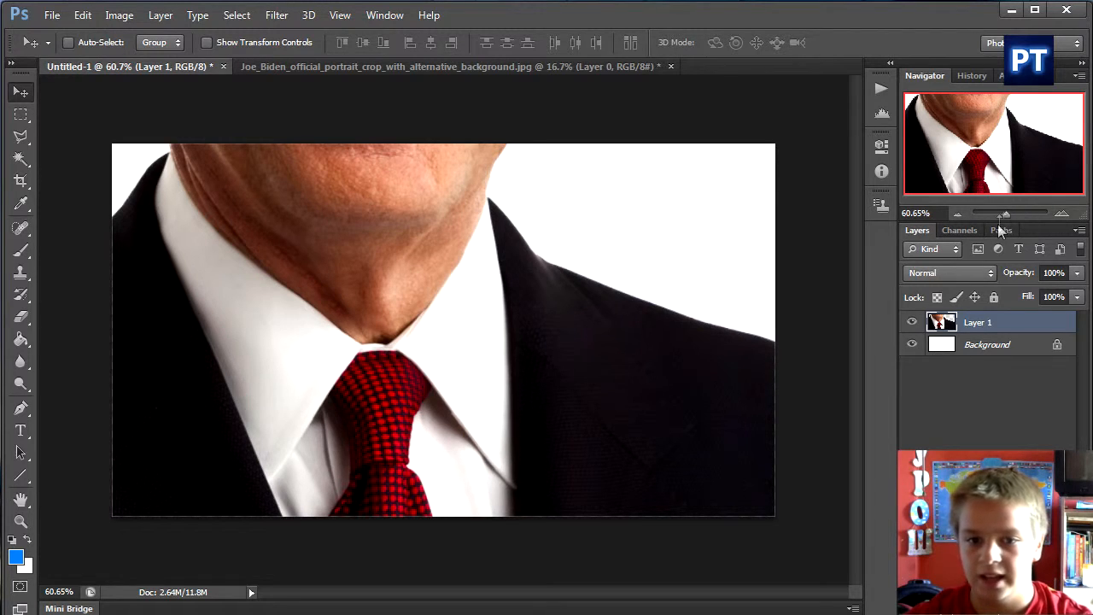
pyautogui.moveTo(1012, 214); pyautogui.dragTo(990, 219)
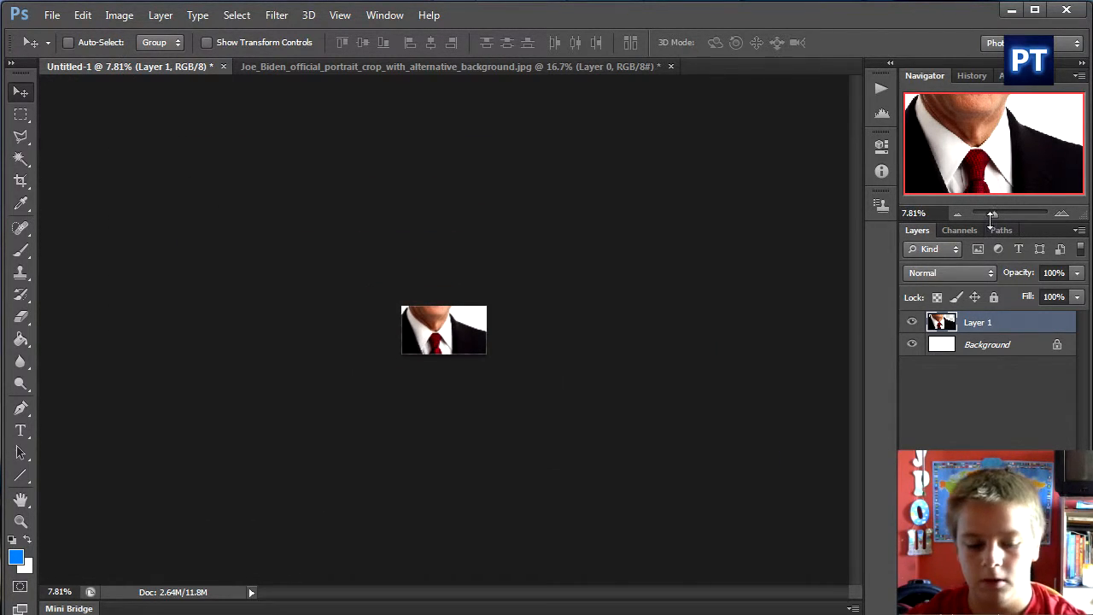
pyautogui.hotkey('ctrl', 't')
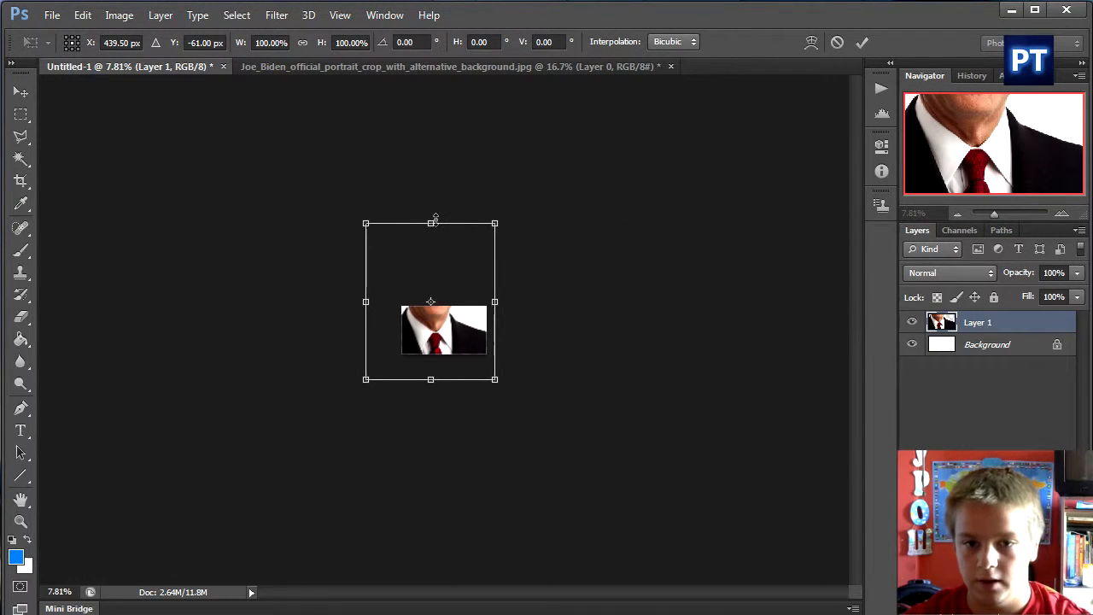
pyautogui.moveTo(498, 224); pyautogui.dragTo(555, 240)
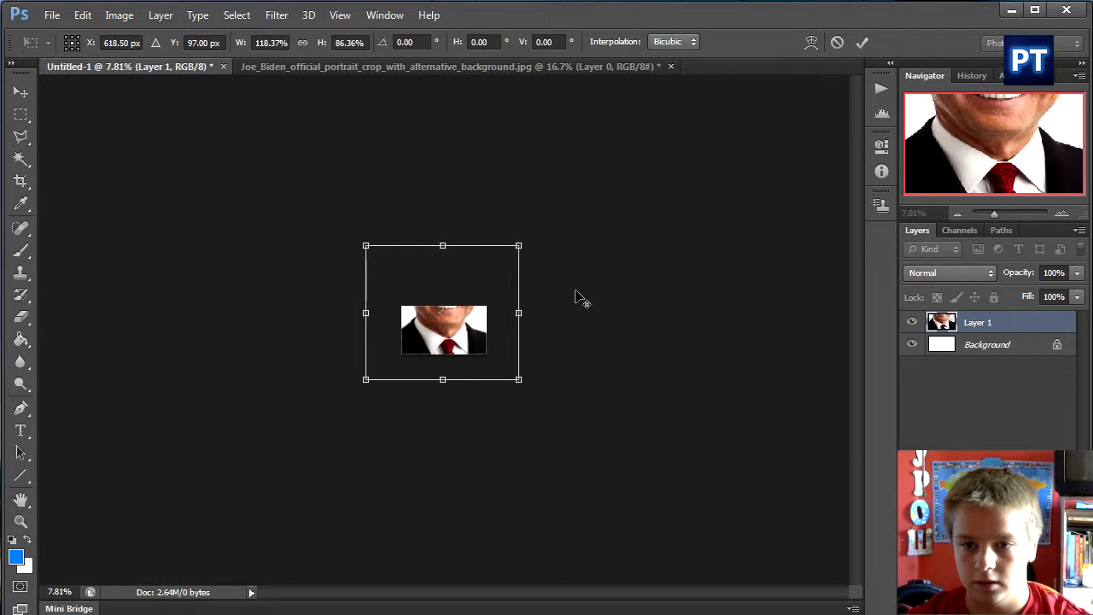
pyautogui.click(862, 42)
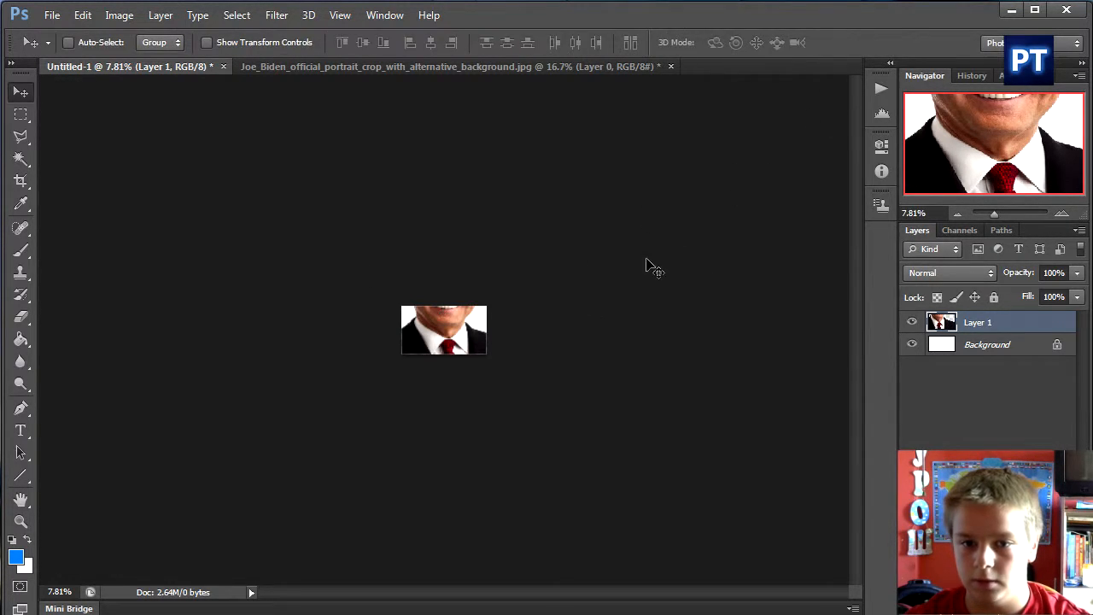
pyautogui.moveTo(649, 267); pyautogui.dragTo(634, 240)
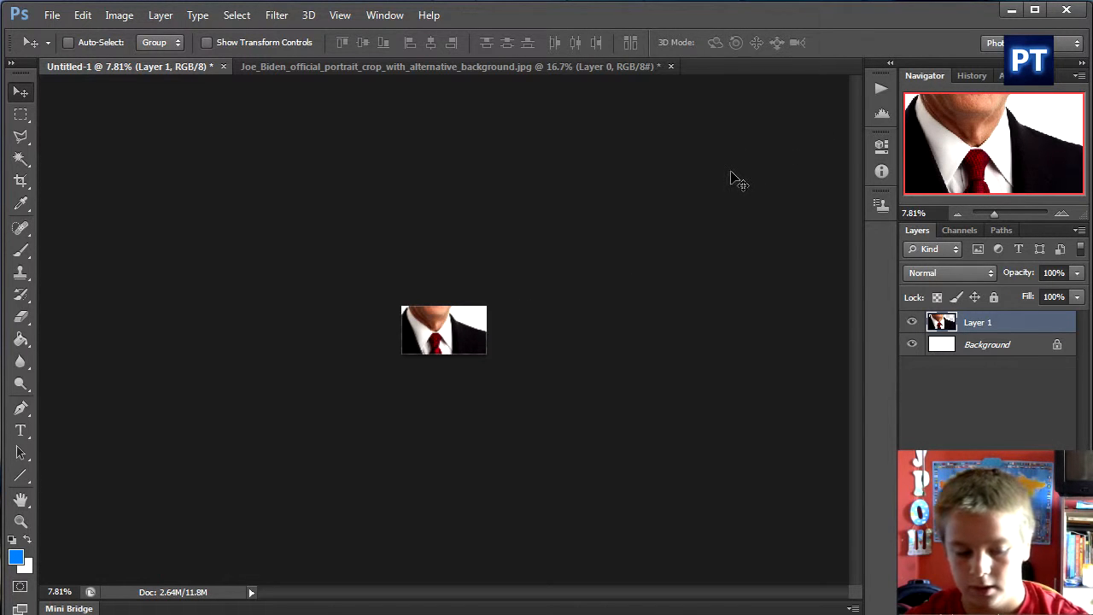
pyautogui.press('Delete')
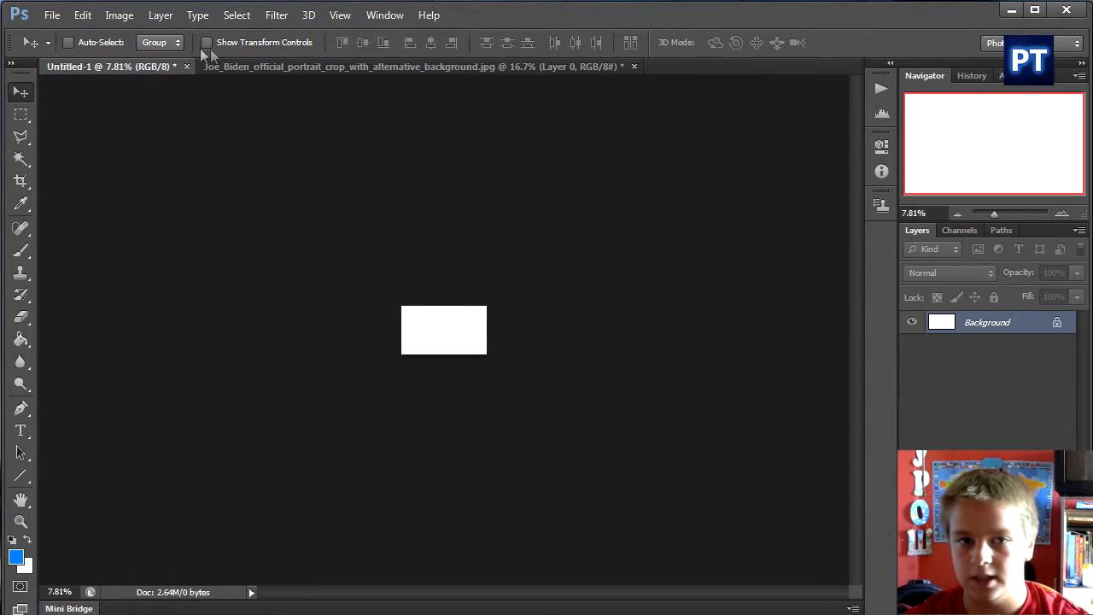
# Copy the cut-out portrait into the Untitled-1 document and scale it proportionally to about 31% so it fills the canvas height.
pyautogui.click(261, 66)
pyautogui.moveTo(401, 240); pyautogui.dragTo(436, 344)
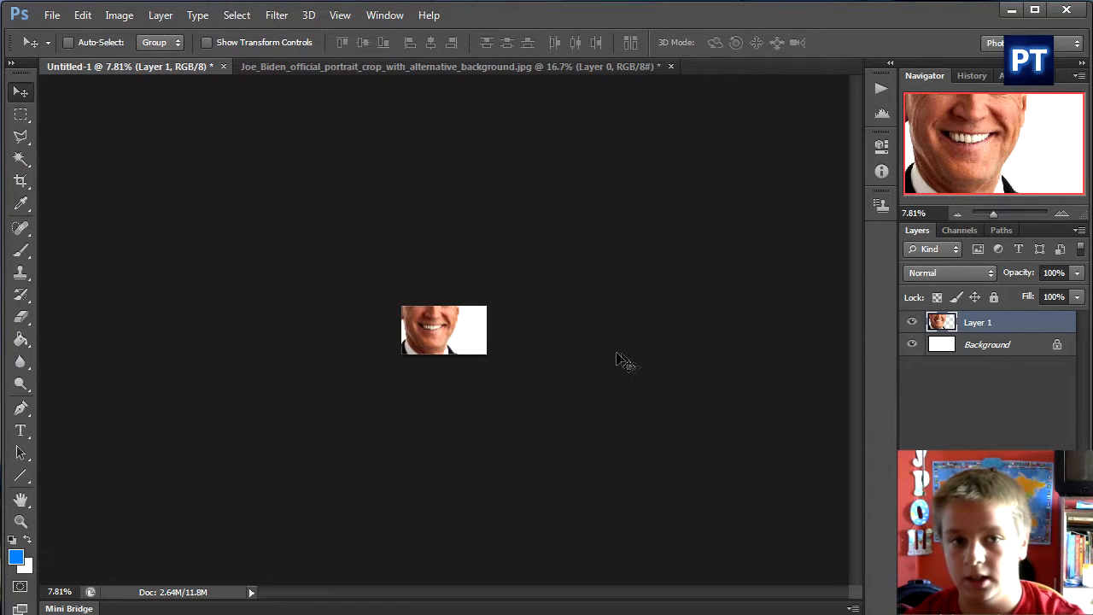
pyautogui.hotkey('ctrl', 't')
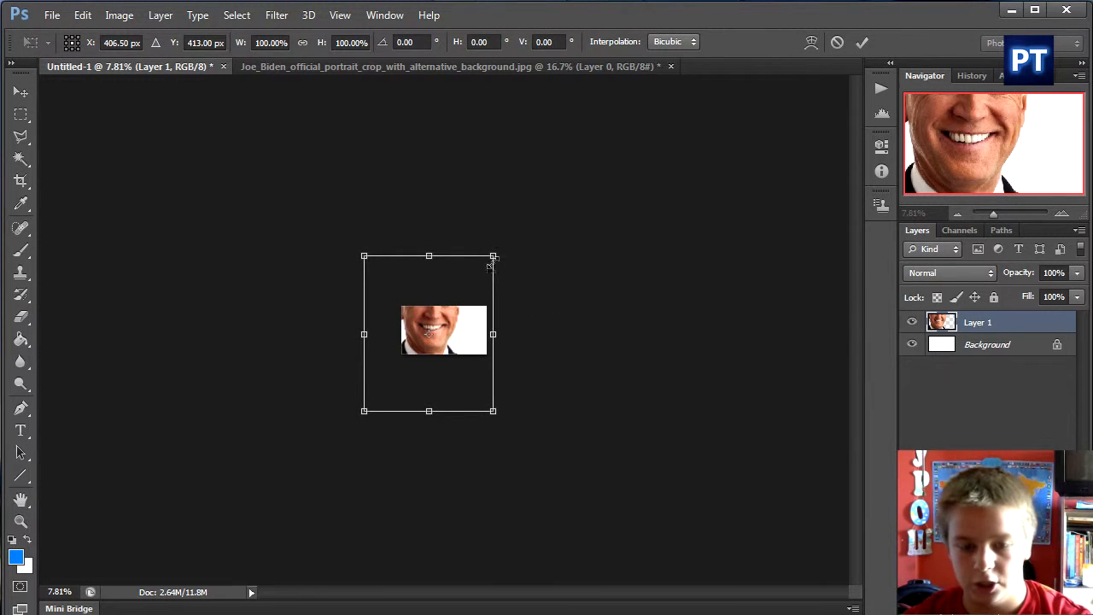
pyautogui.moveTo(497, 252); pyautogui.dragTo(409, 376)
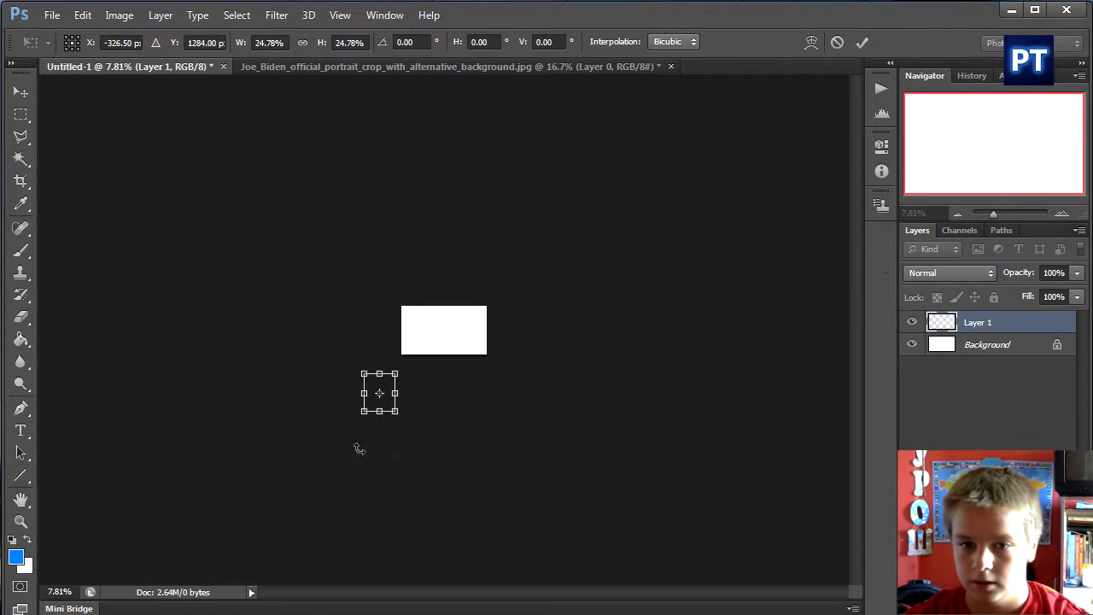
pyautogui.moveTo(395, 394); pyautogui.dragTo(461, 326)
pyautogui.moveTo(995, 214)
pyautogui.mouseDown()
pyautogui.moveTo(1015, 207)
pyautogui.moveTo(1003, 214)
pyautogui.mouseUp()
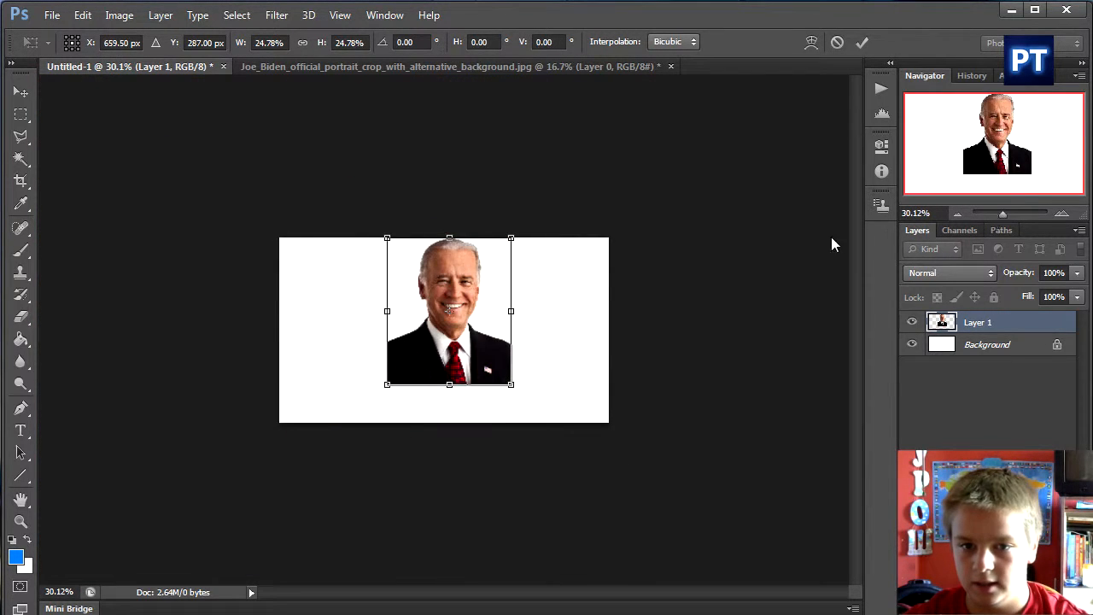
pyautogui.moveTo(510, 384); pyautogui.dragTo(541, 421)
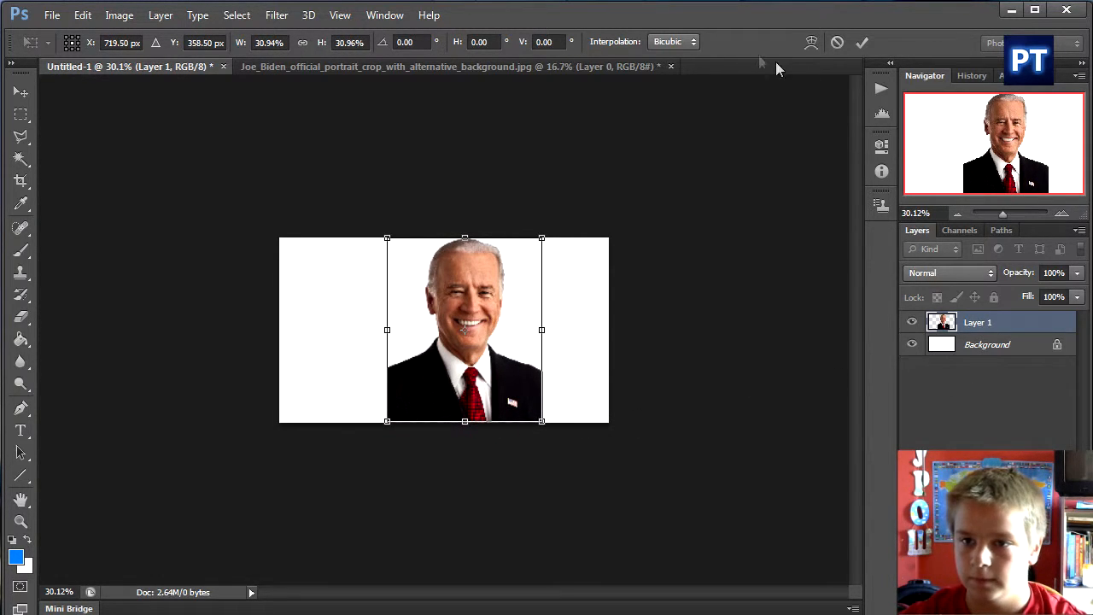
pyautogui.click(861, 41)
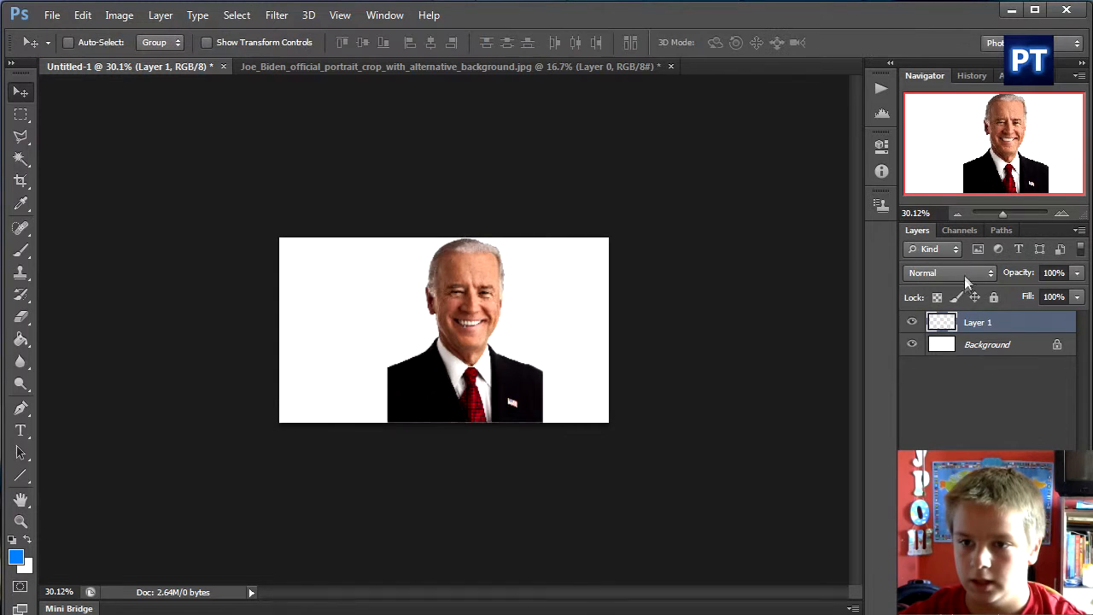
# Align the portrait layer with the Background layer by horizontal and vertical centers.
pyautogui.keyDown('shift'); pyautogui.click(988, 344); pyautogui.keyUp('shift')
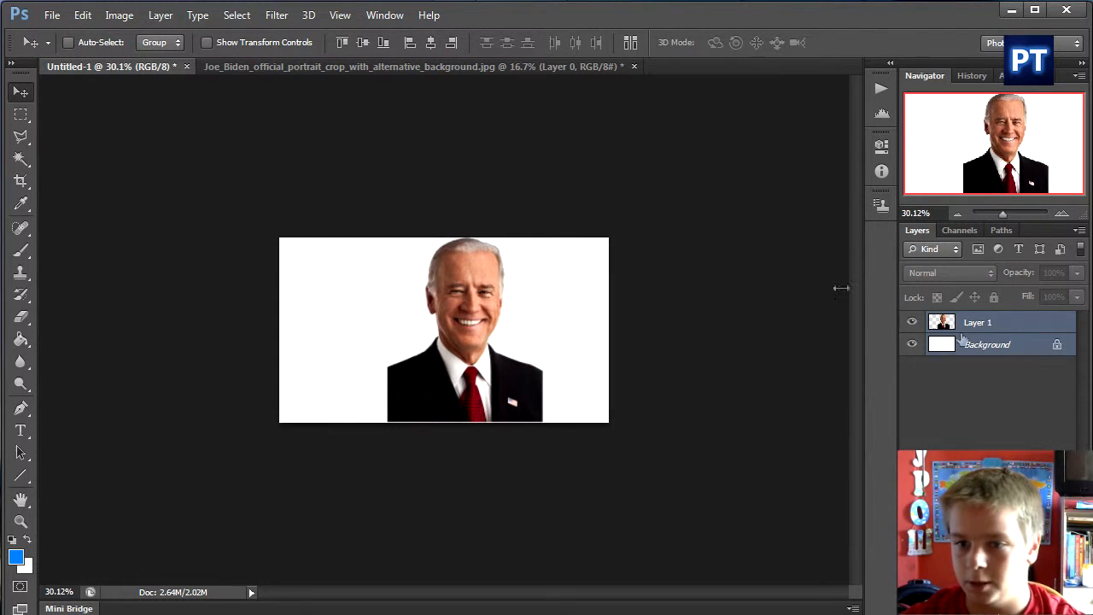
pyautogui.click(432, 48)
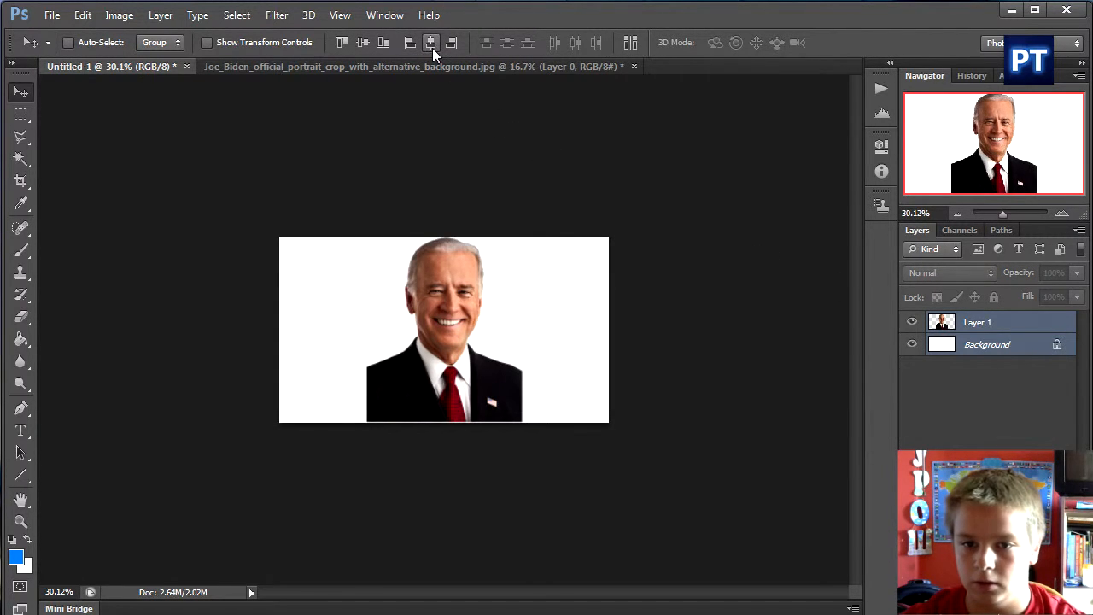
pyautogui.click(362, 48)
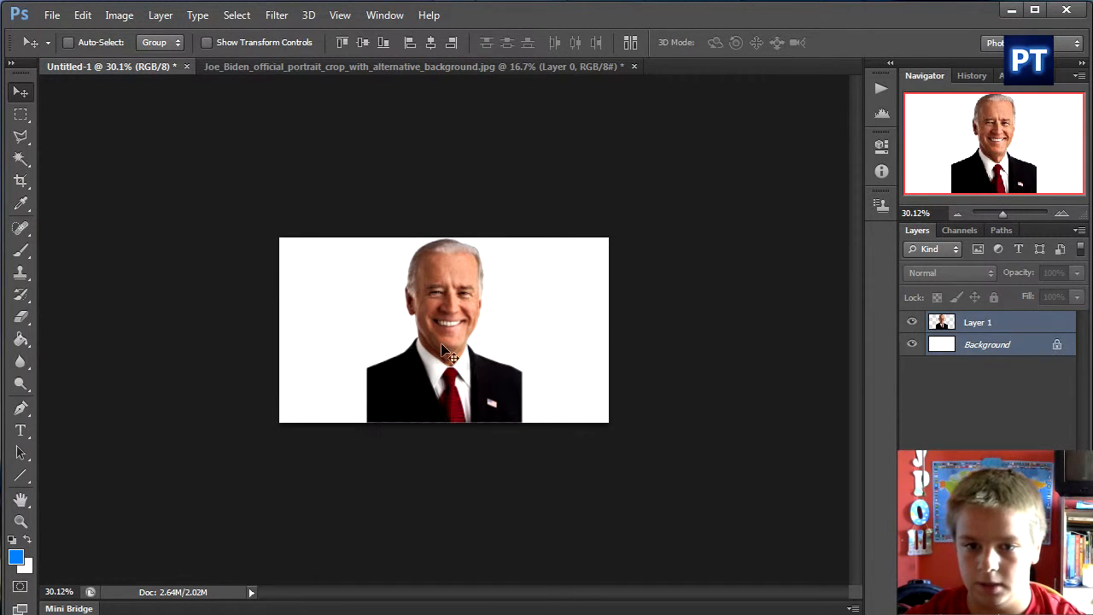
pyautogui.click(119, 17)
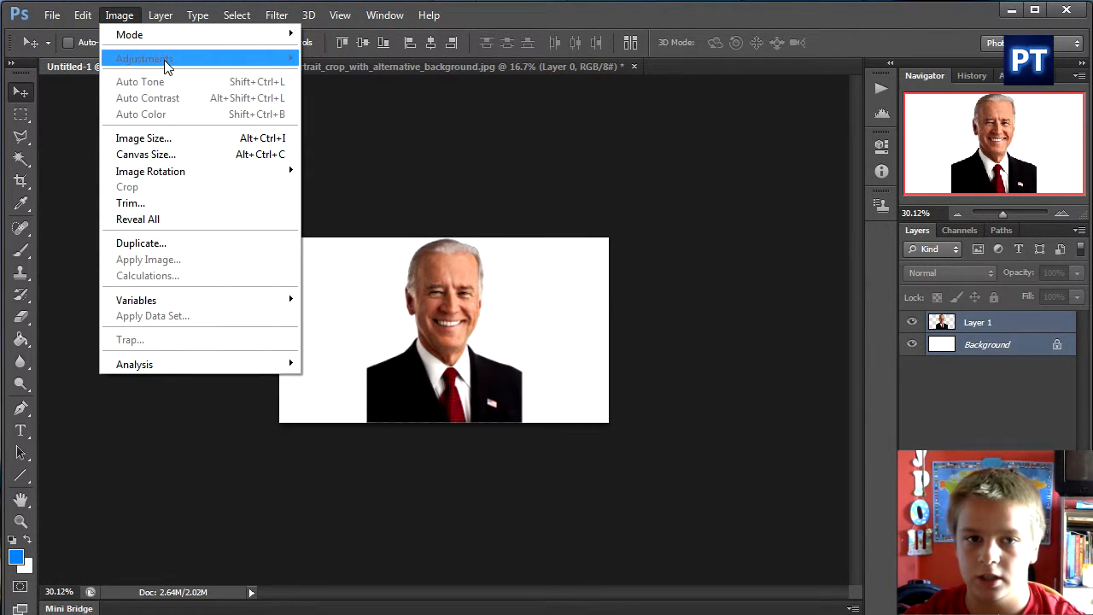
pyautogui.click(461, 334)
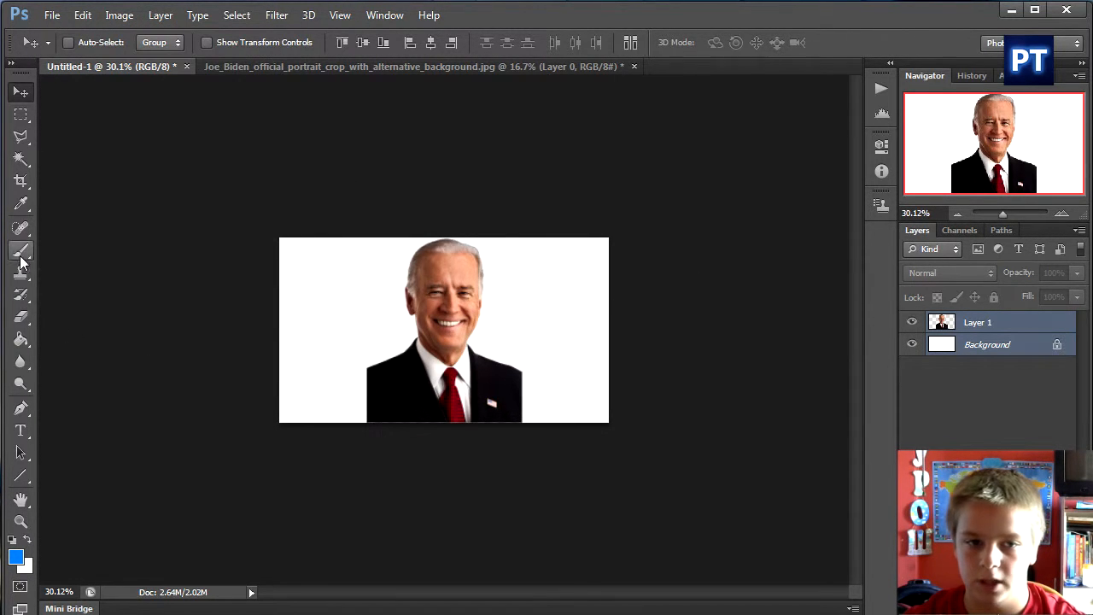
# Deselect both layers.
pyautogui.click(993, 417)
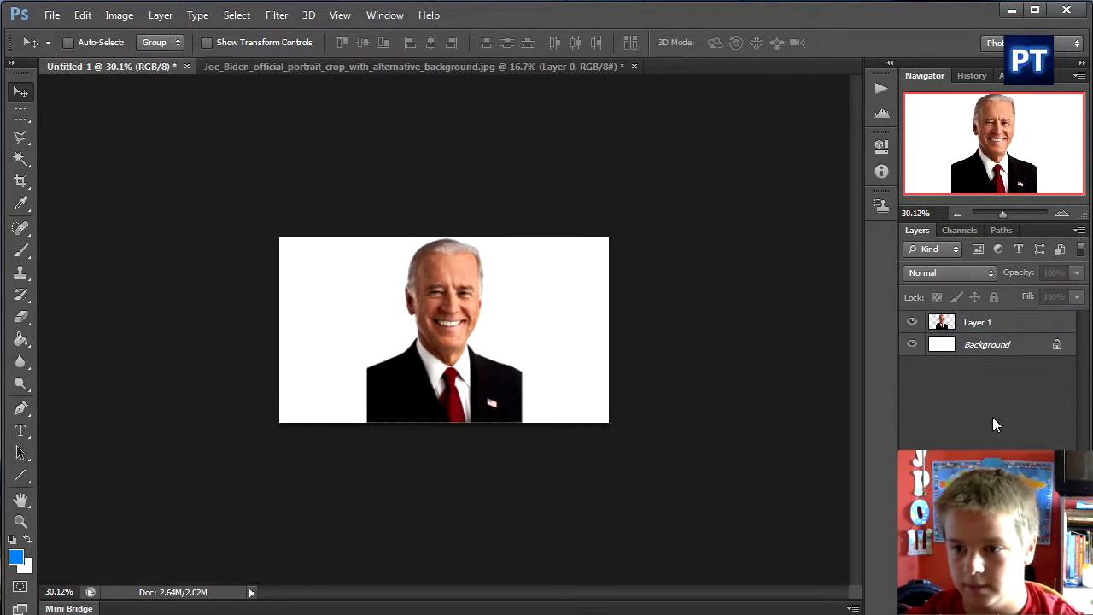
# Select the portrait layer, Layer 1, and desaturate it to black and white.
pyautogui.click(119, 15)
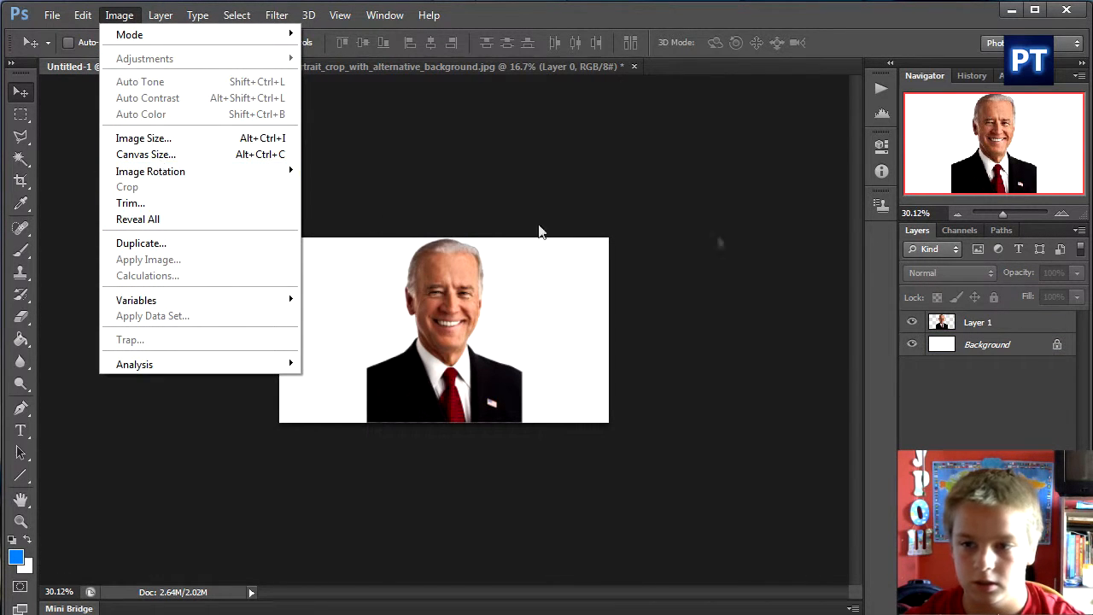
pyautogui.click(939, 322)
pyautogui.click(119, 15)
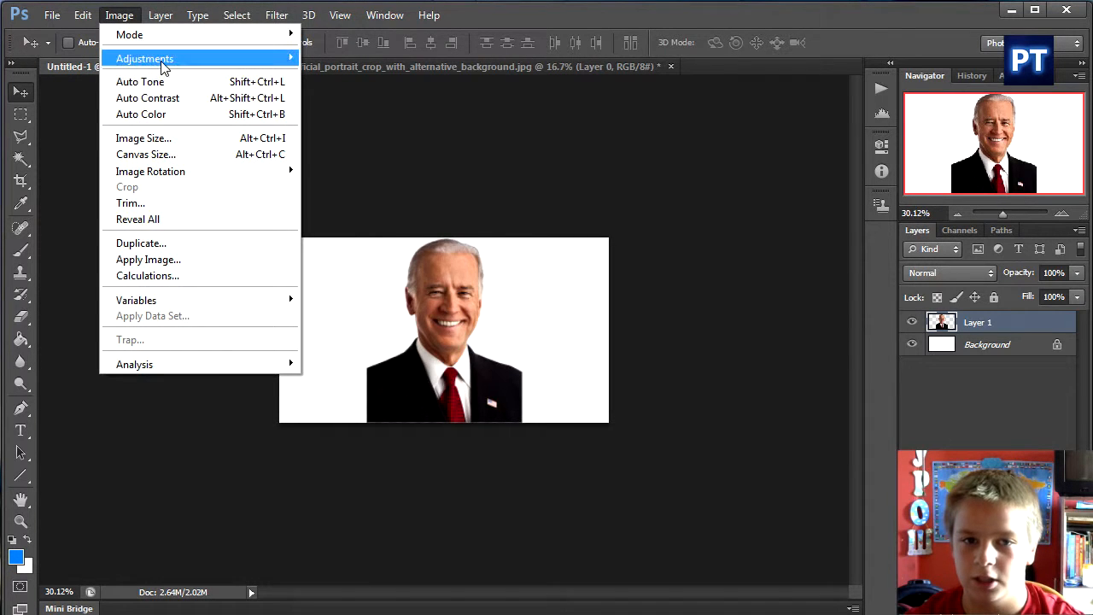
pyautogui.moveTo(161, 61)
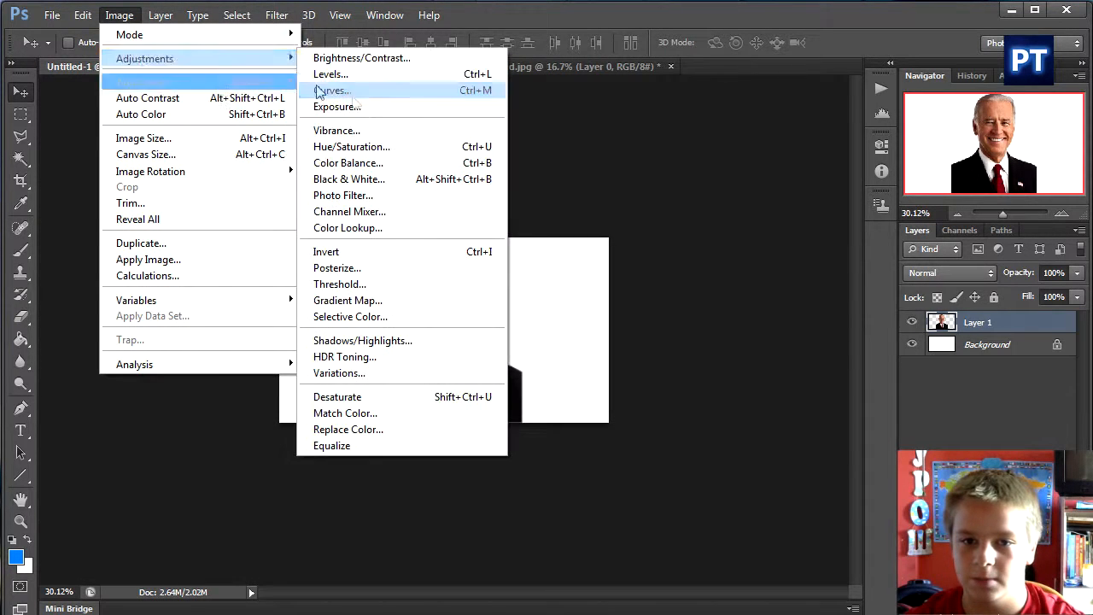
pyautogui.click(390, 398)
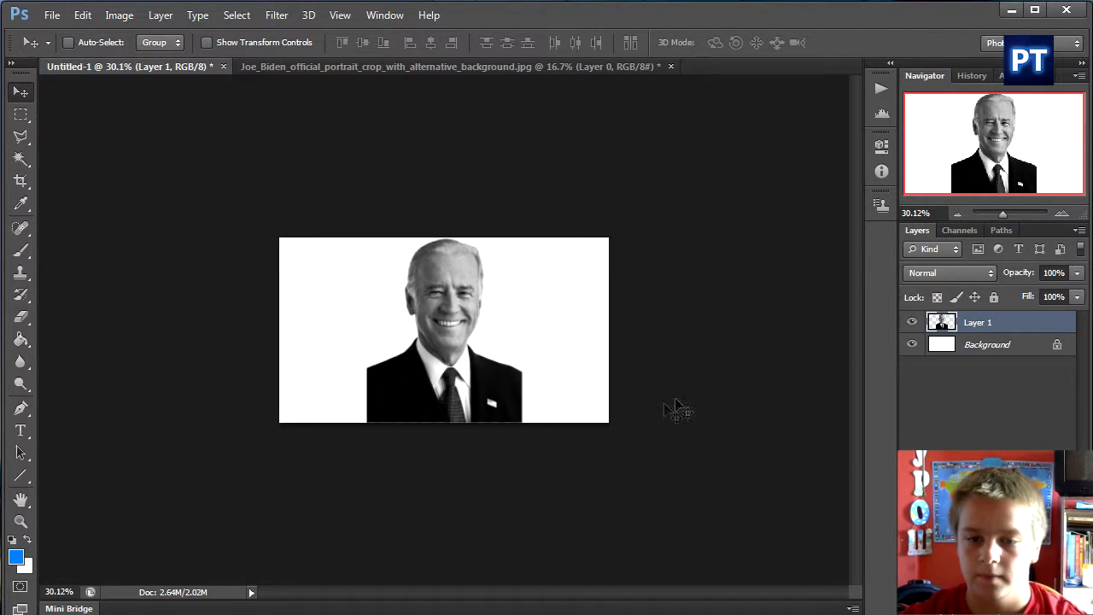
# Colorize the portrait layer with Hue/Saturation, setting Hue 213, Saturation 44 and Lightness -25.
pyautogui.click(124, 21)
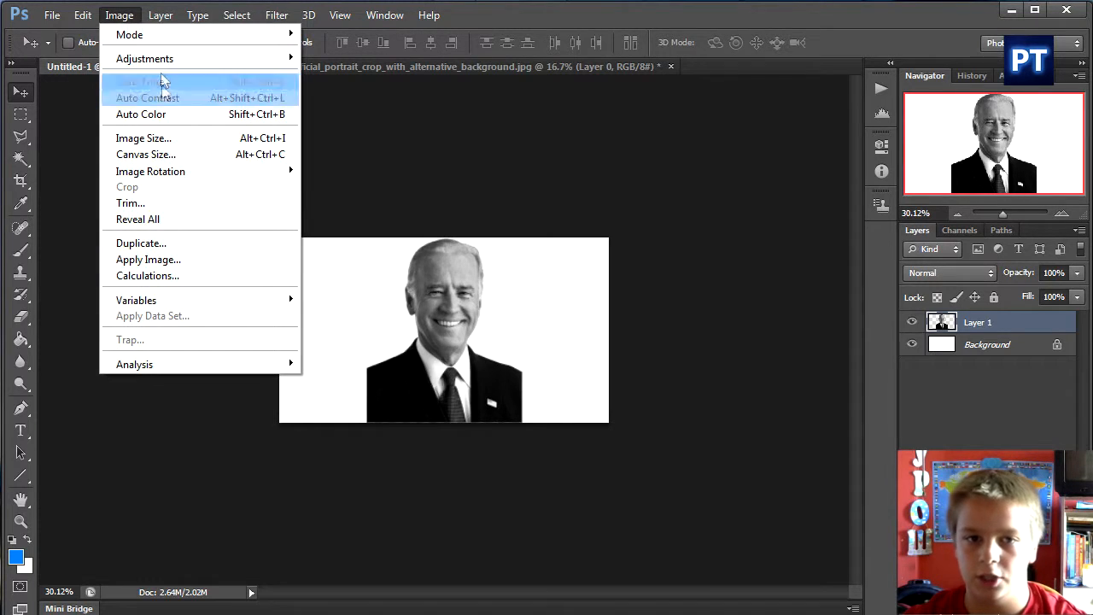
pyautogui.moveTo(166, 56)
pyautogui.click(347, 151)
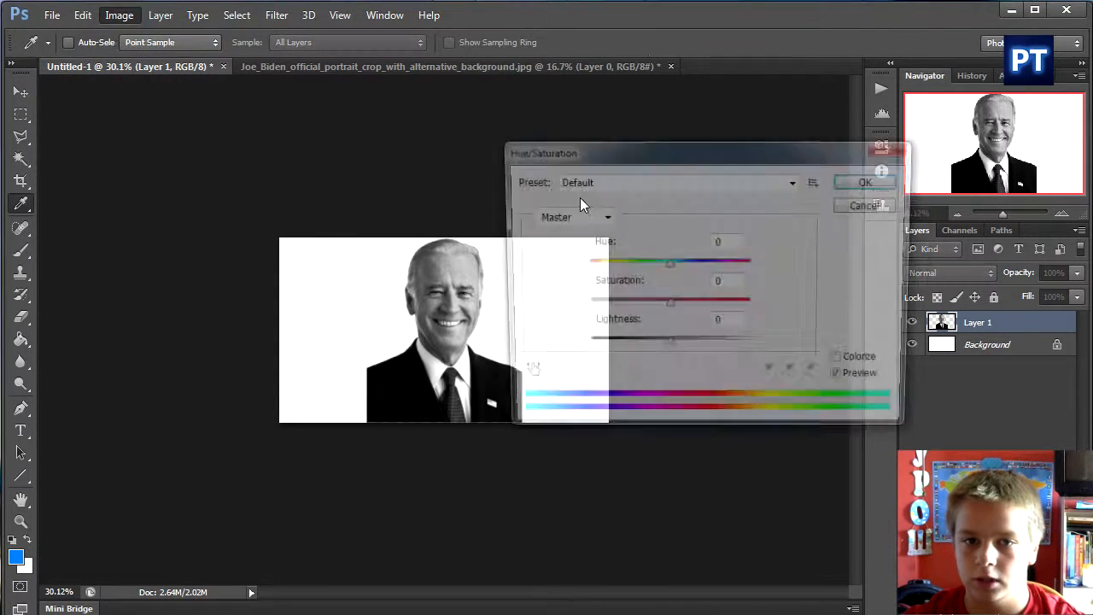
pyautogui.click(846, 364)
pyautogui.moveTo(689, 271); pyautogui.dragTo(697, 271)
pyautogui.moveTo(632, 309); pyautogui.dragTo(660, 308)
pyautogui.moveTo(693, 266); pyautogui.dragTo(683, 271)
pyautogui.moveTo(668, 346); pyautogui.dragTo(646, 346)
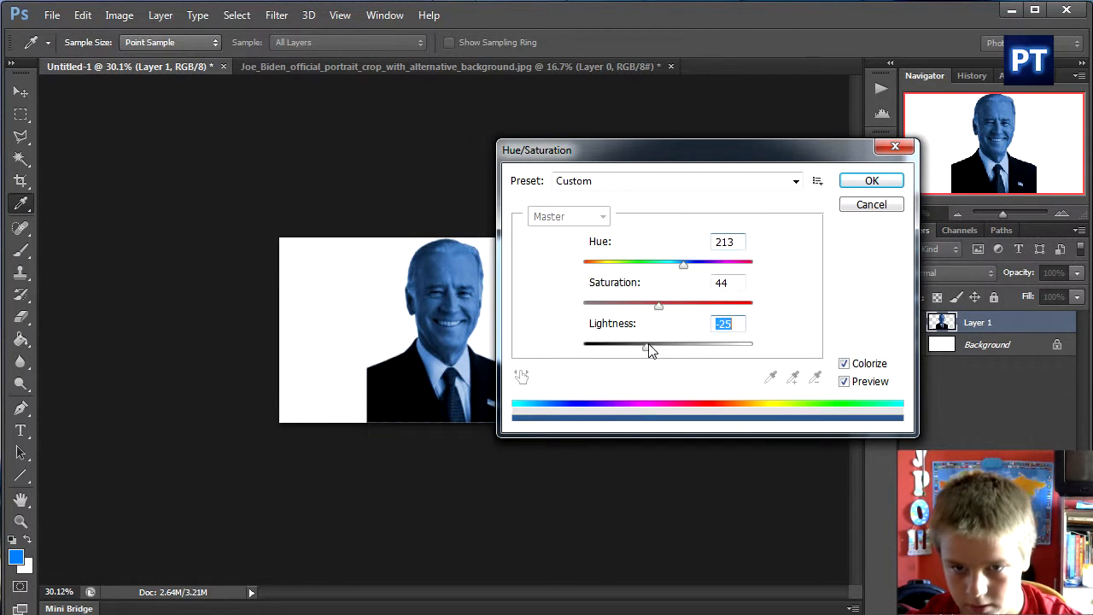
pyautogui.click(872, 180)
pyautogui.press('v')
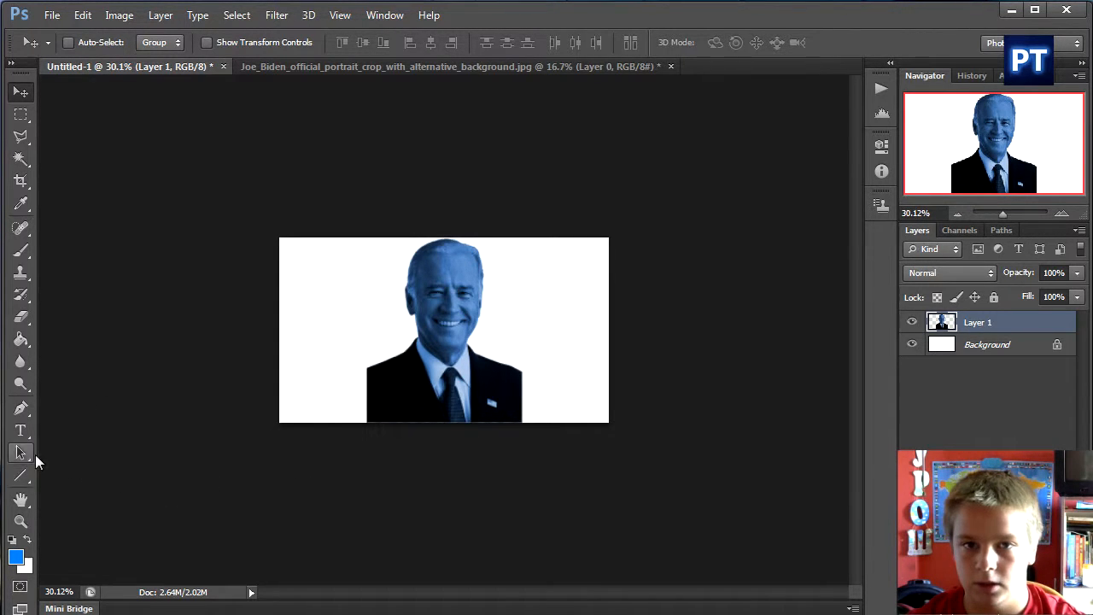
pyautogui.click(381, 66)
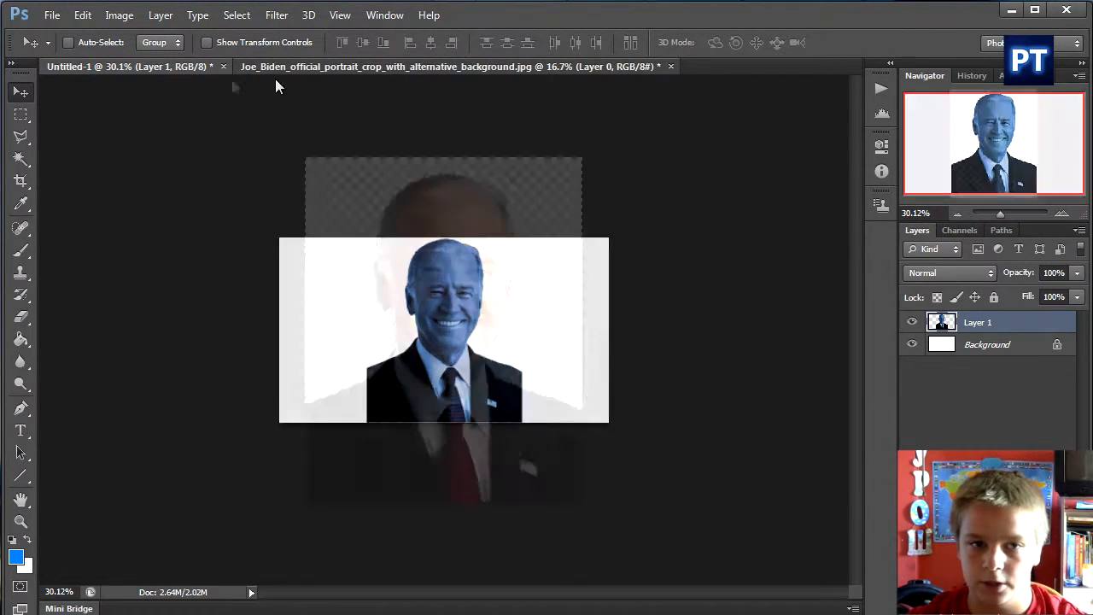
pyautogui.click(145, 68)
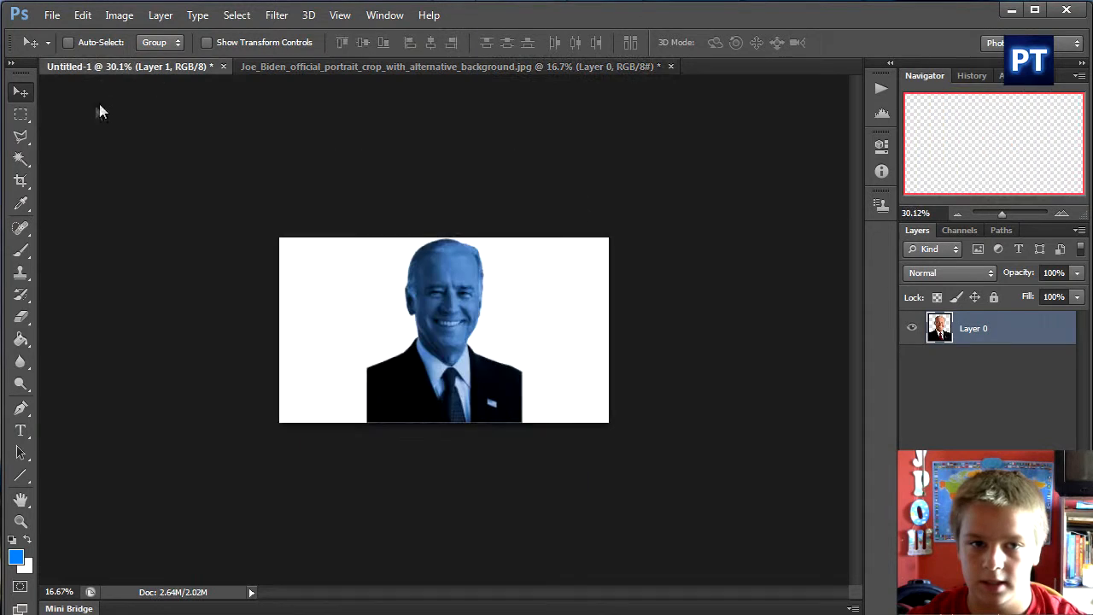
# Outline the flag pin on the jacket as a selection with the Polygonal Lasso tool.
pyautogui.click(22, 139)
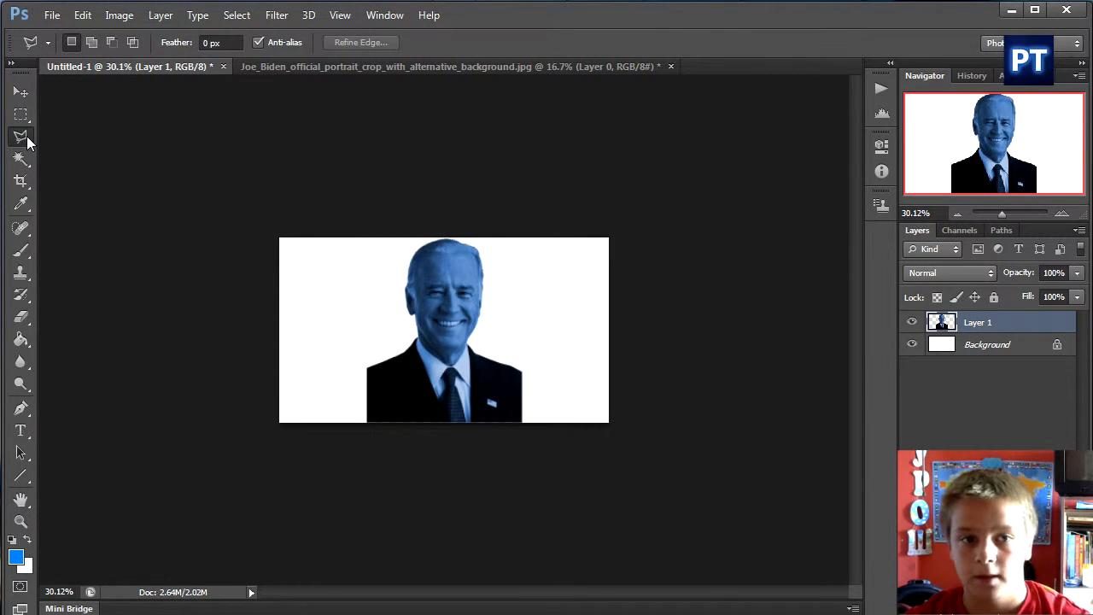
pyautogui.click(28, 140)
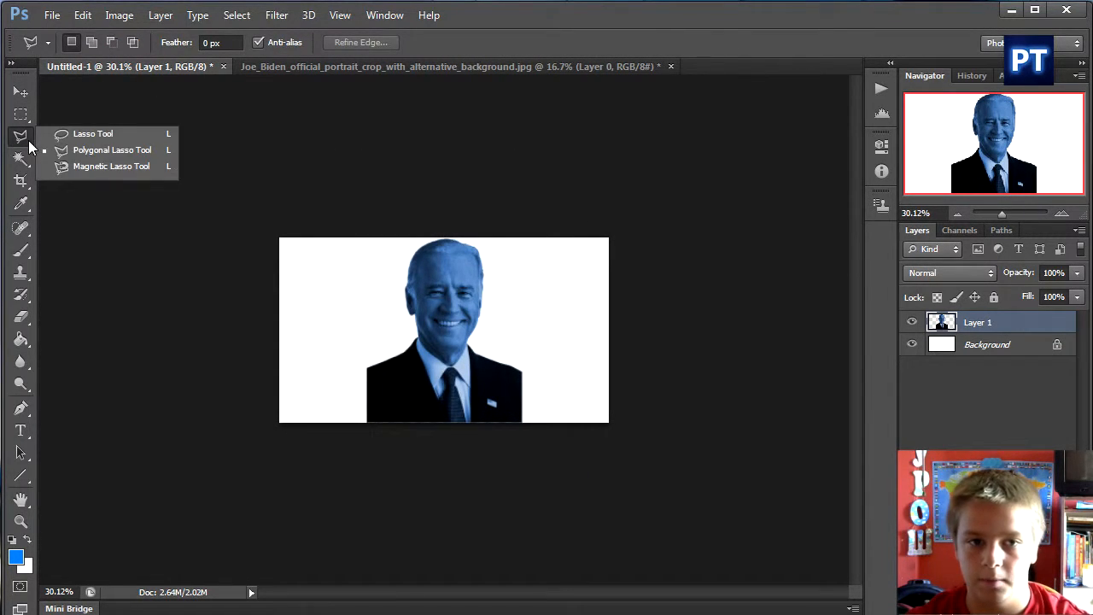
pyautogui.click(91, 152)
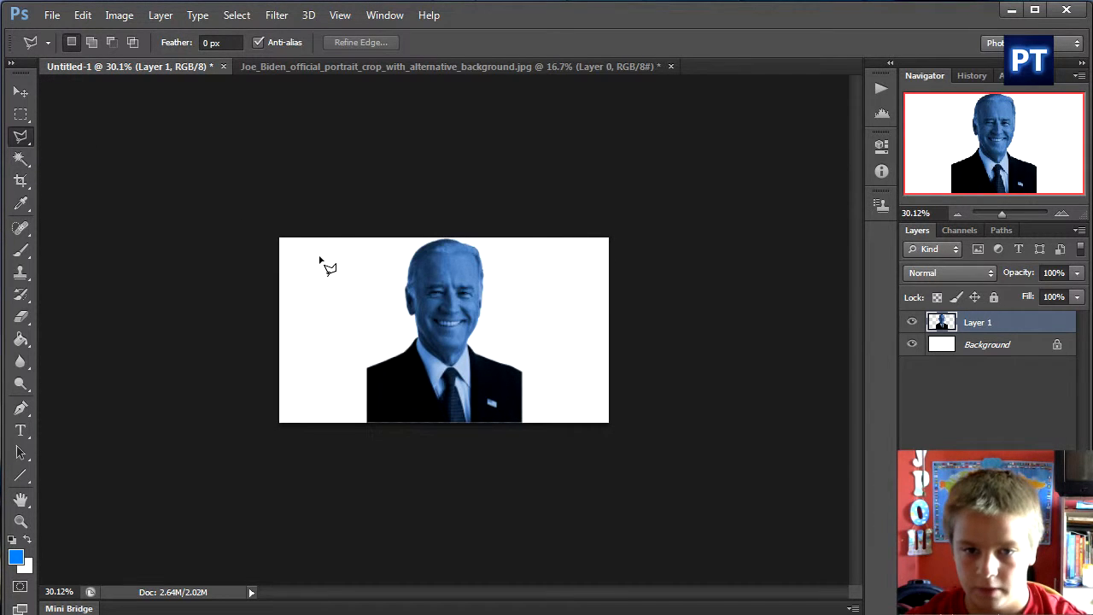
pyautogui.moveTo(1003, 218); pyautogui.dragTo(1008, 214)
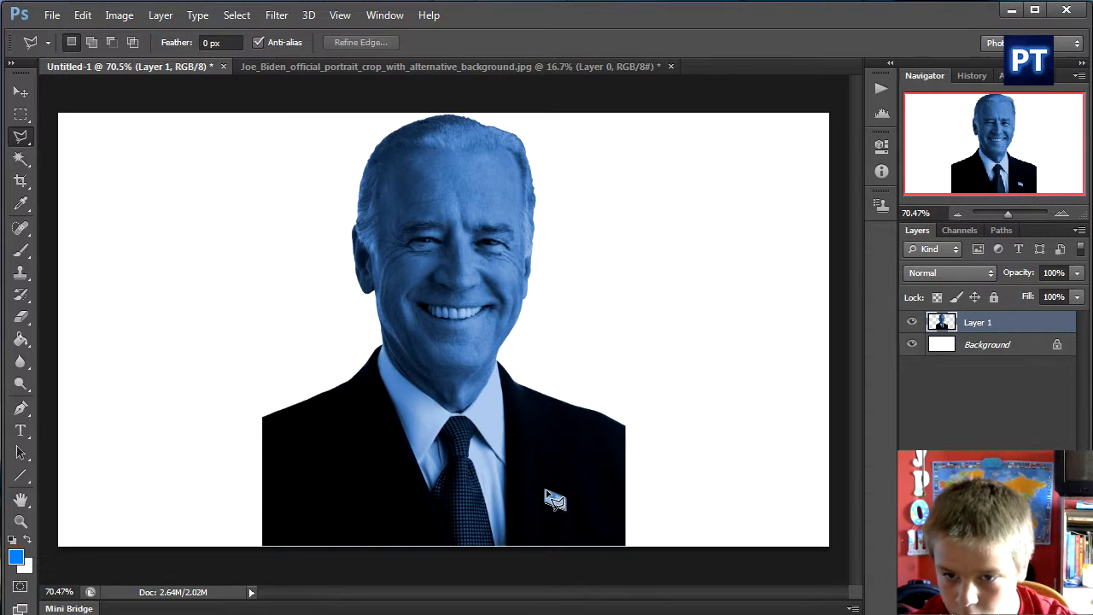
pyautogui.doubleClick(547, 493)
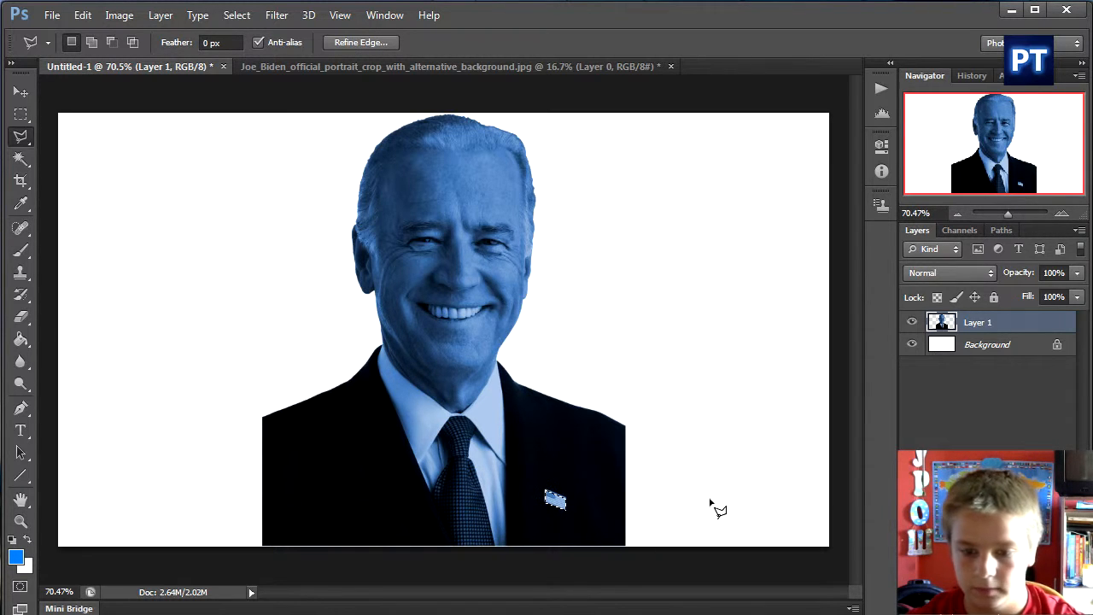
# Copy the selected flag pin to its own new layer and delete the portrait layer, Layer 1.
pyautogui.rightClick(557, 504)
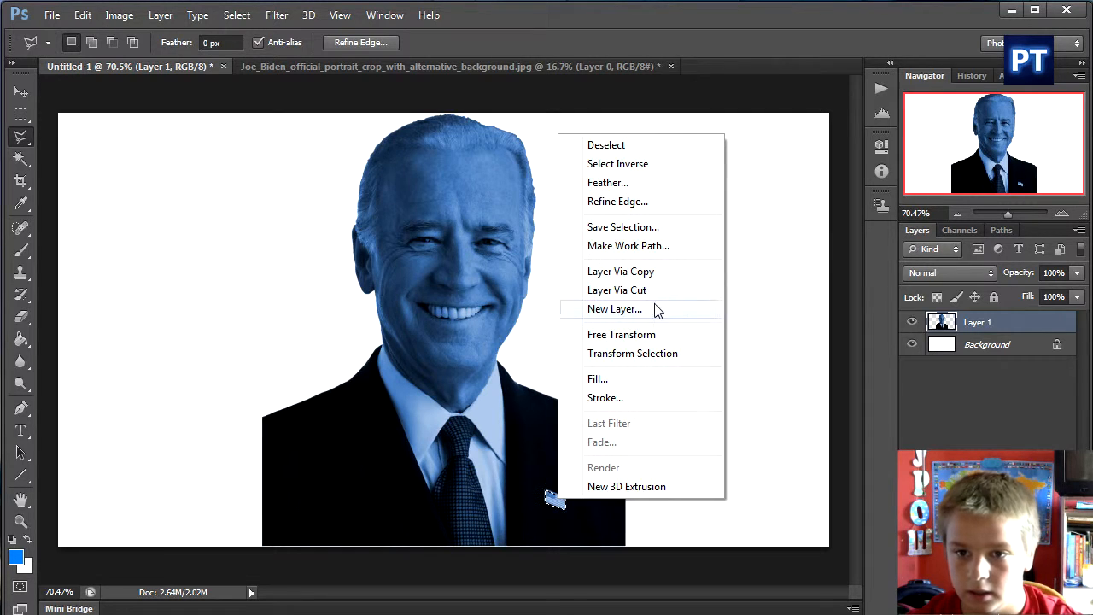
pyautogui.click(655, 274)
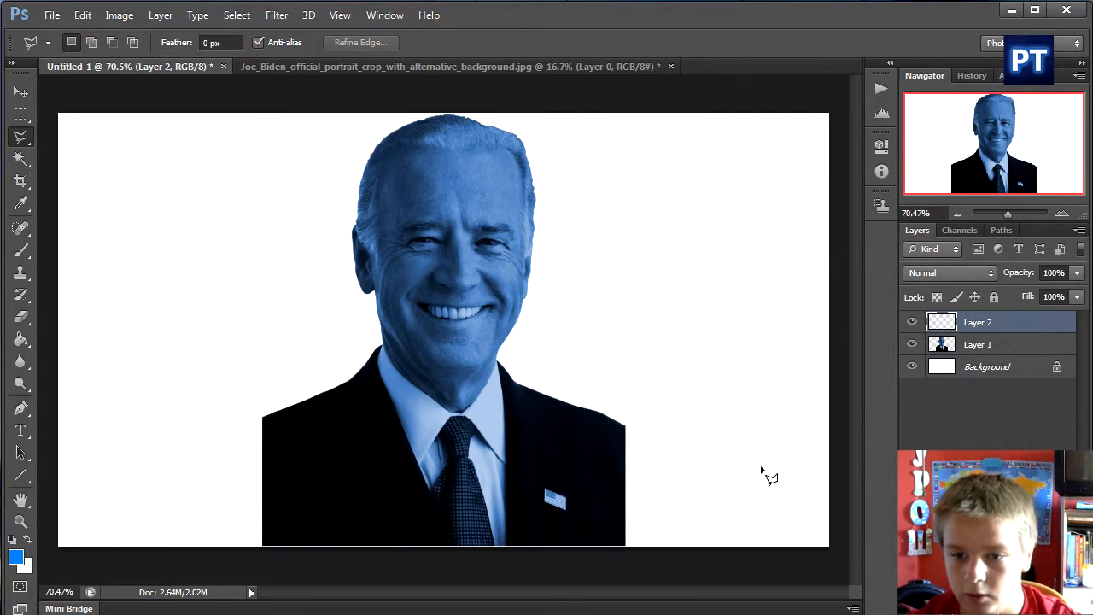
pyautogui.click(974, 347)
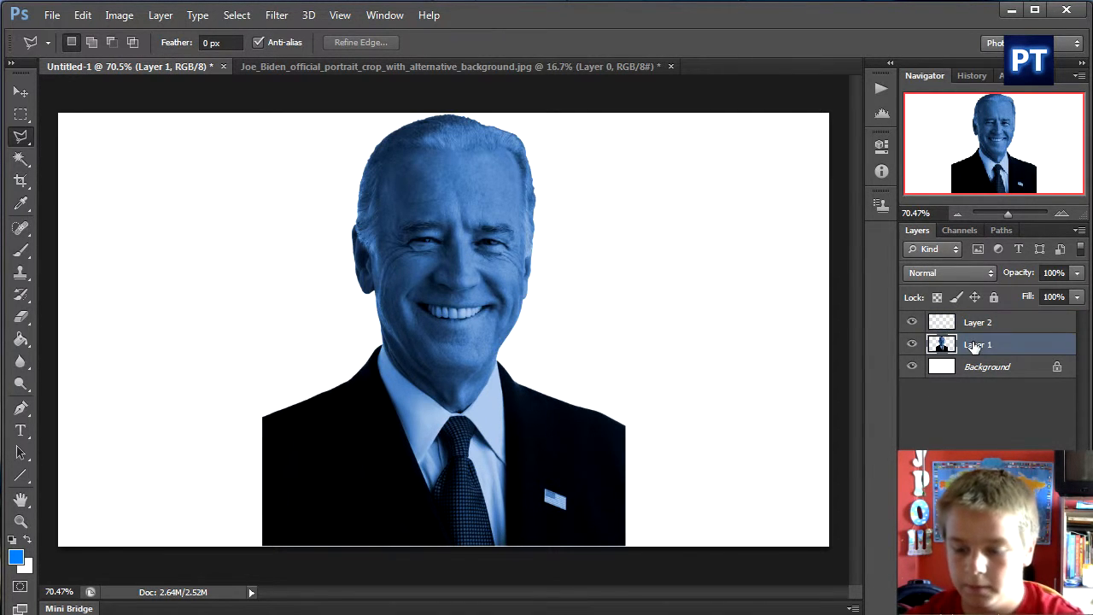
pyautogui.press('Delete')
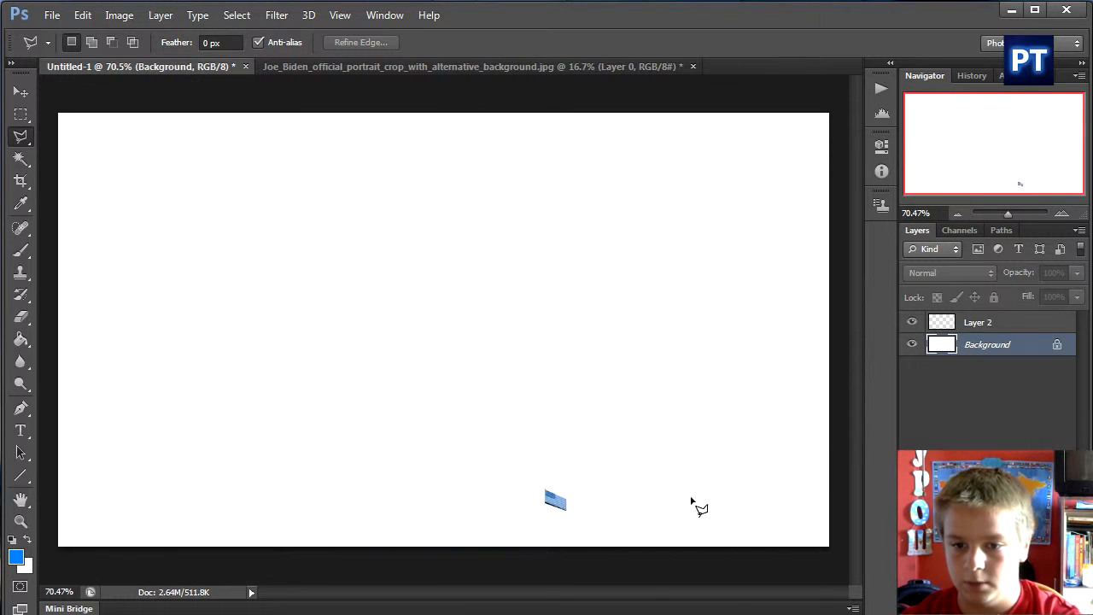
# Move the flag pin on Layer 2 up and to the left, to just above the canvas center.
pyautogui.press('v')
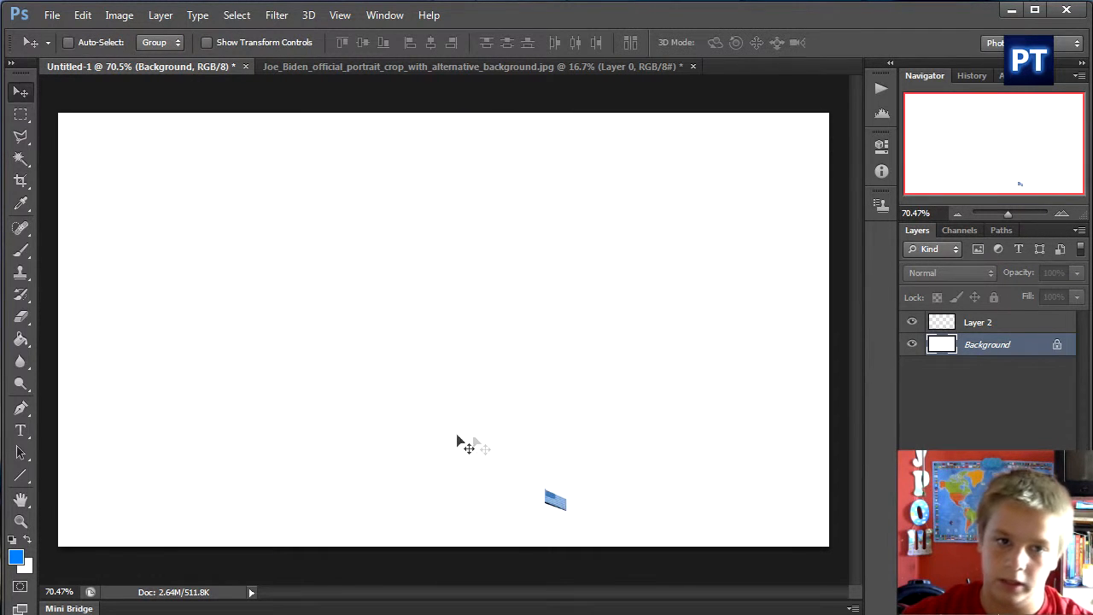
pyautogui.click(577, 501)
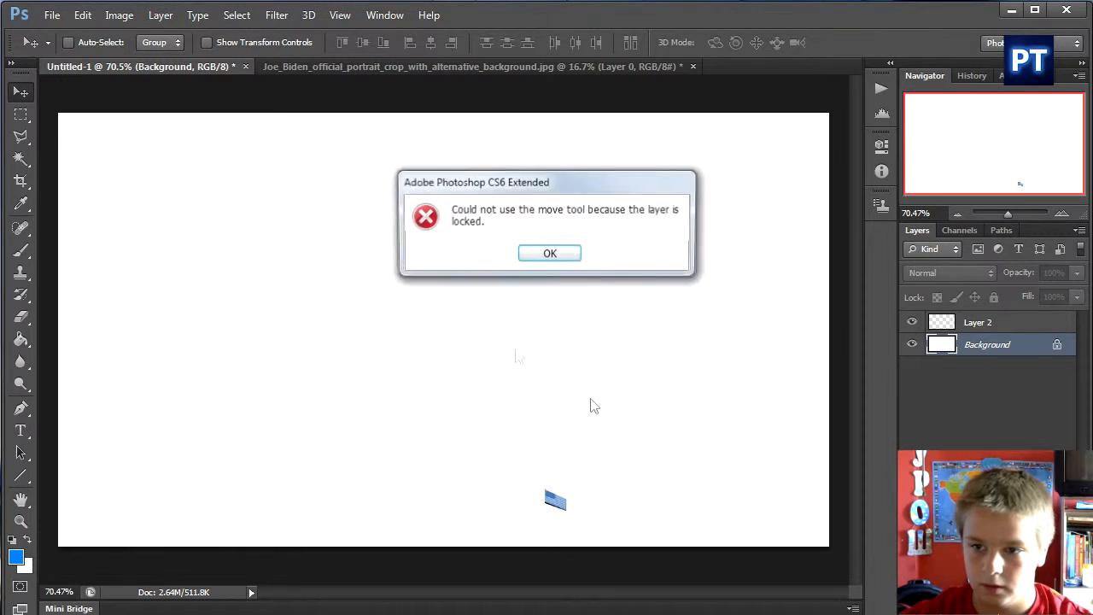
pyautogui.click(563, 259)
pyautogui.moveTo(556, 501); pyautogui.dragTo(530, 493)
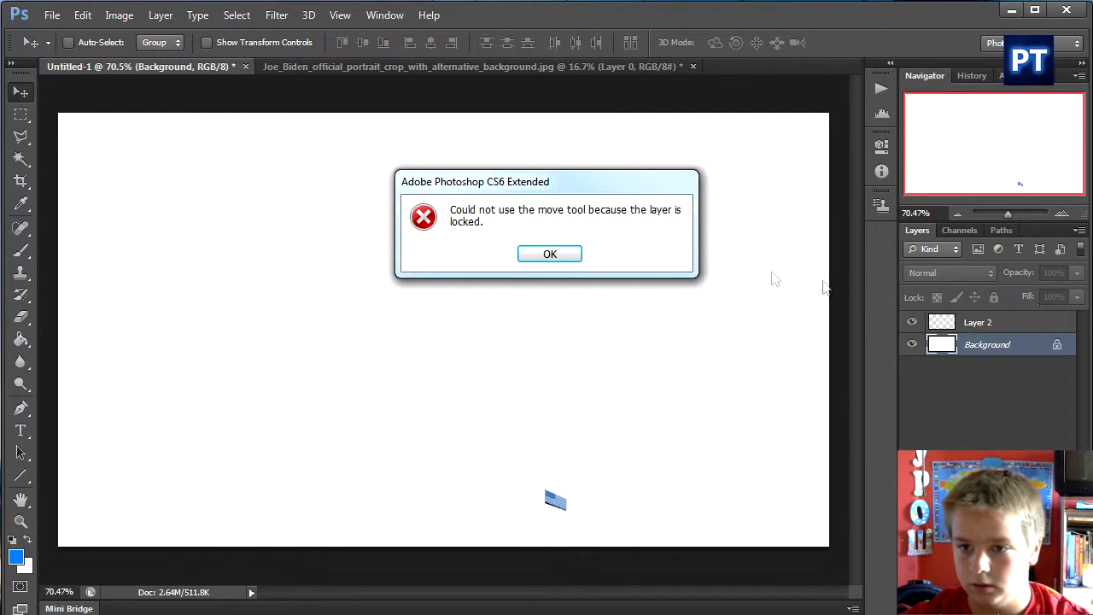
pyautogui.click(551, 253)
pyautogui.click(965, 332)
pyautogui.moveTo(561, 507); pyautogui.dragTo(423, 277)
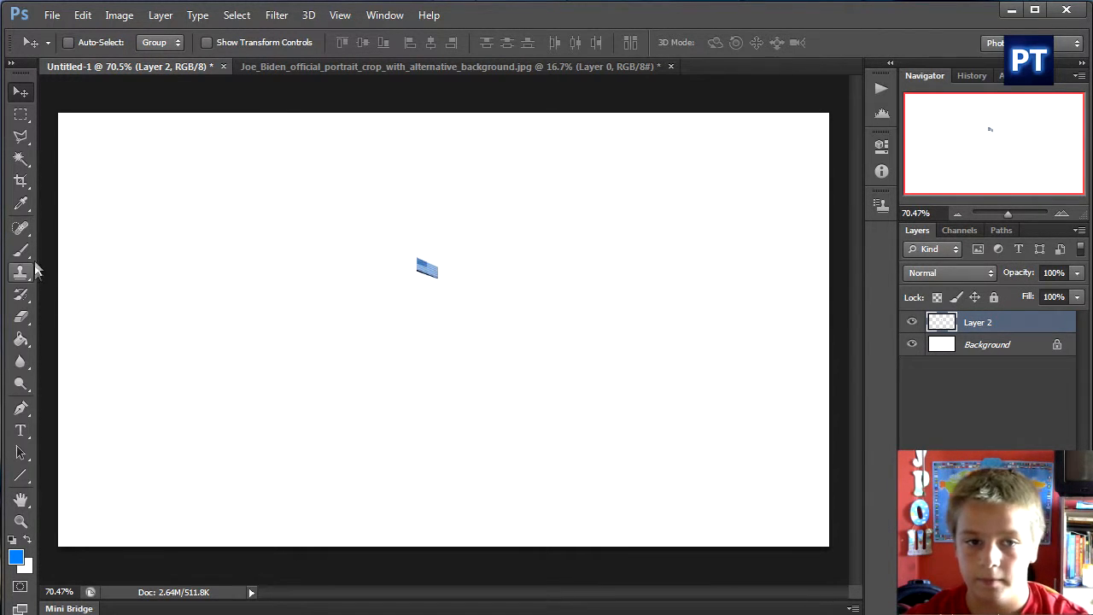
# Crop the canvas to a small rectangle closely surrounding the flag pin.
pyautogui.click(21, 181)
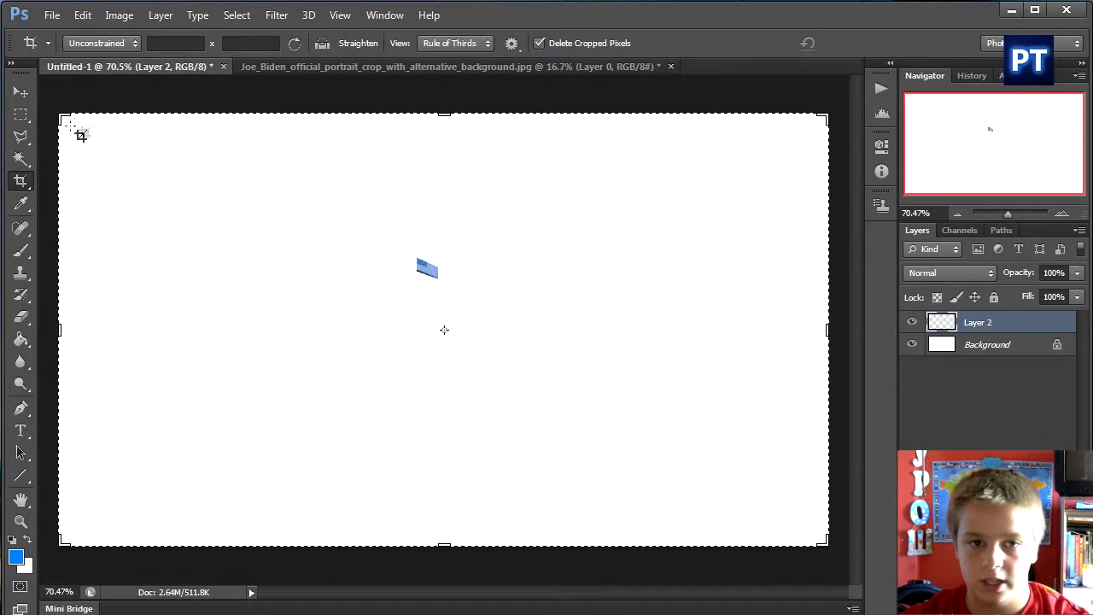
pyautogui.moveTo(59, 330); pyautogui.dragTo(158, 323)
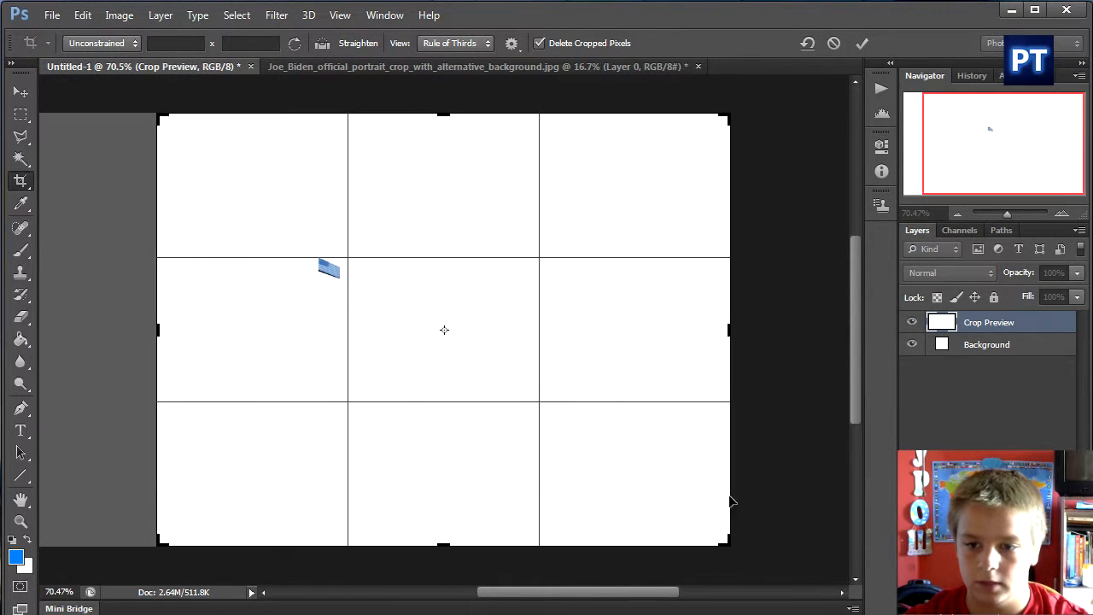
pyautogui.moveTo(731, 550); pyautogui.dragTo(597, 445)
pyautogui.moveTo(293, 211); pyautogui.dragTo(359, 278)
pyautogui.moveTo(542, 403); pyautogui.dragTo(517, 393)
pyautogui.click(865, 42)
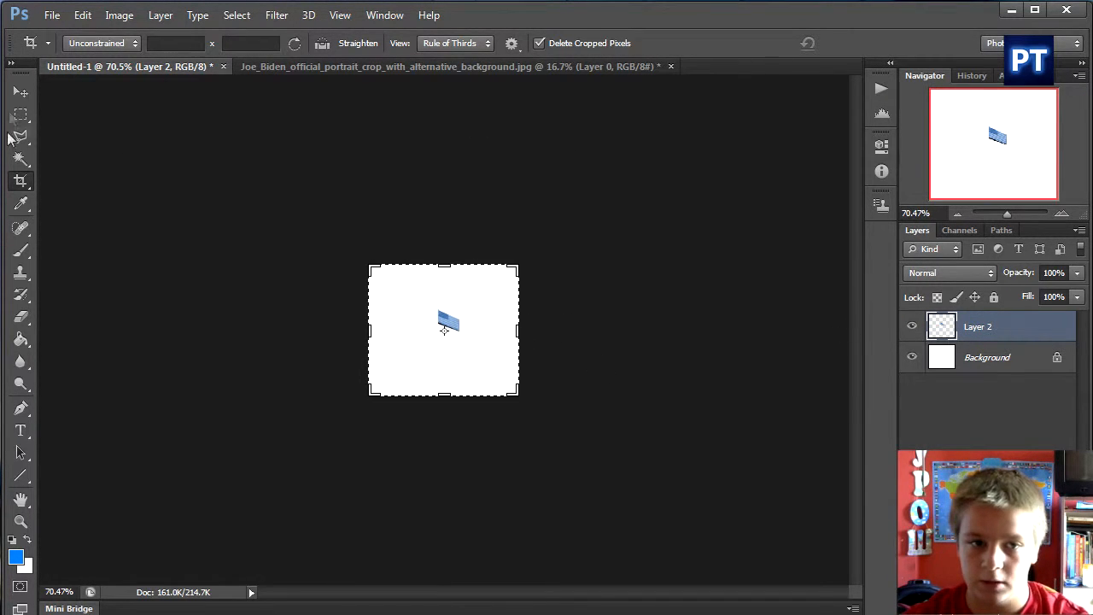
# Show the transform controls and stretch the flag pin layer to about 138% width and 108% height.
pyautogui.click(22, 94)
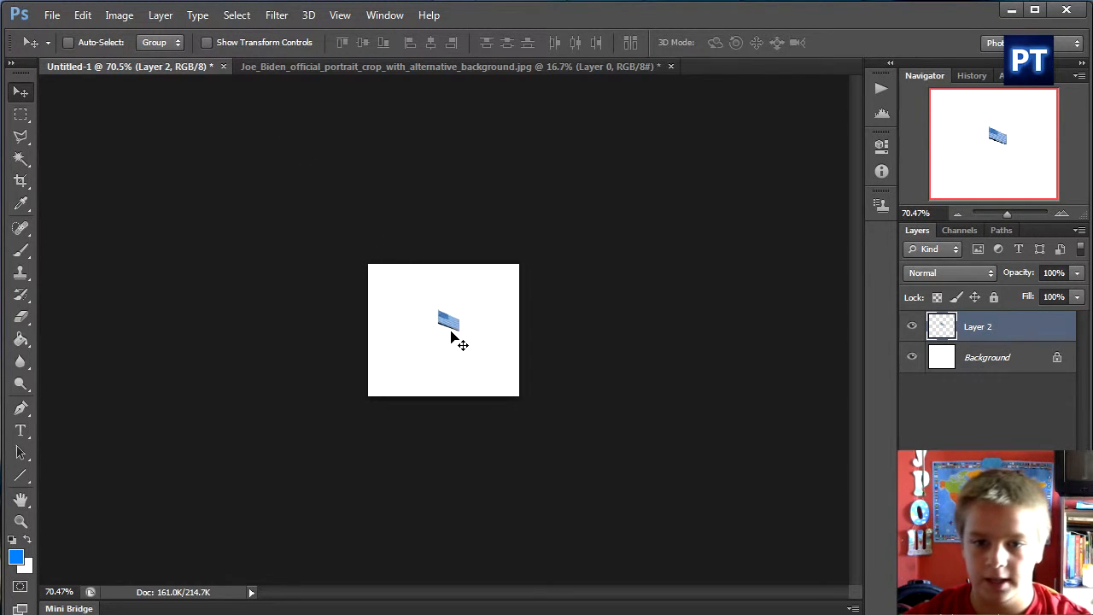
pyautogui.click(207, 43)
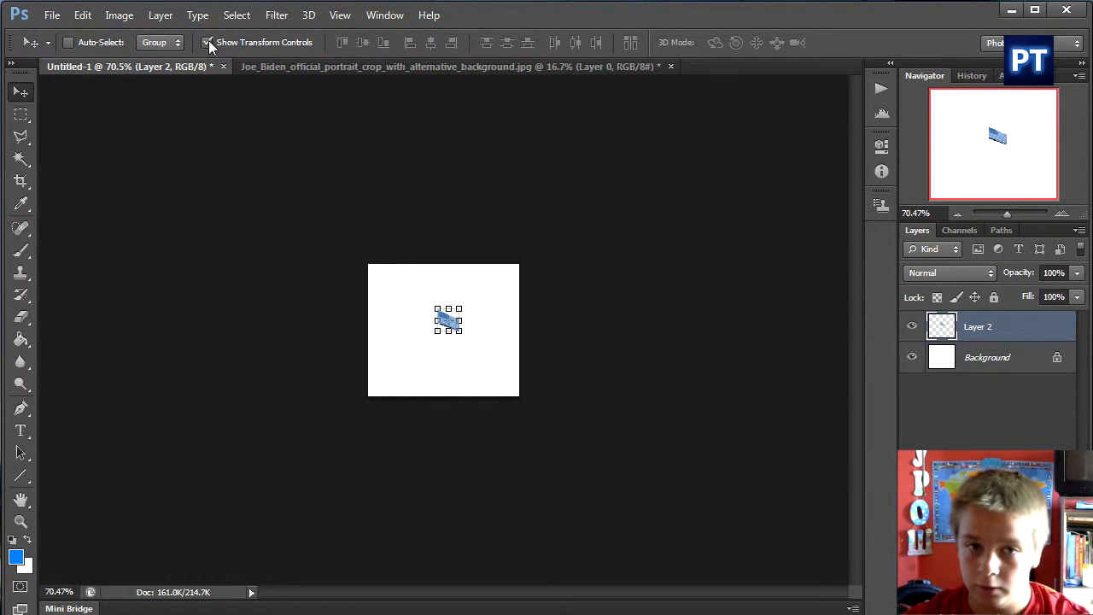
pyautogui.moveTo(460, 308)
pyautogui.mouseDown()
pyautogui.moveTo(474, 298)
pyautogui.moveTo(470, 306)
pyautogui.mouseUp()
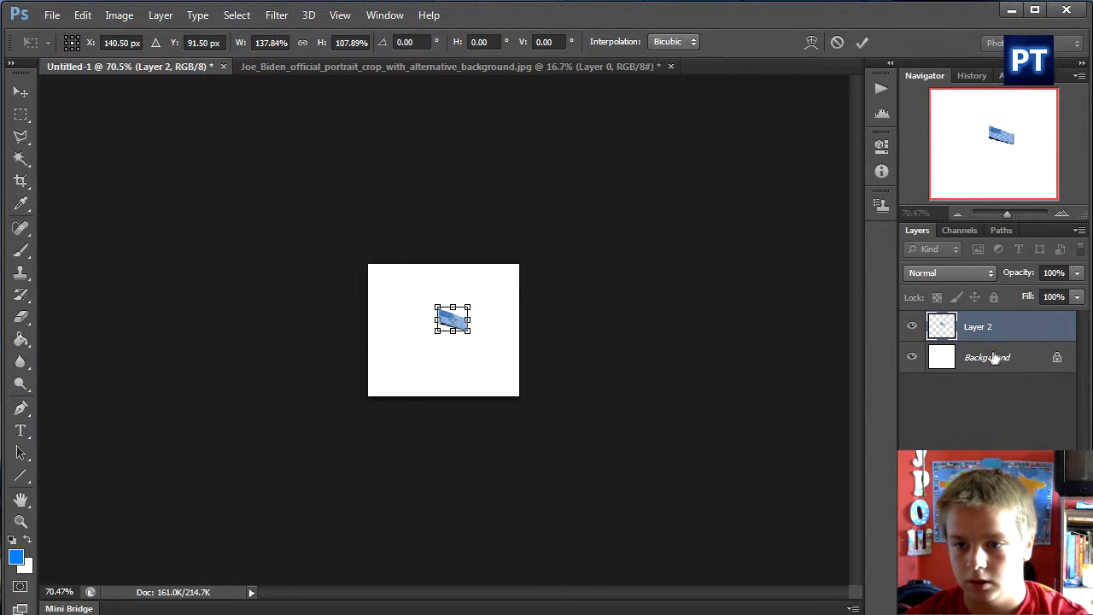
pyautogui.click(861, 46)
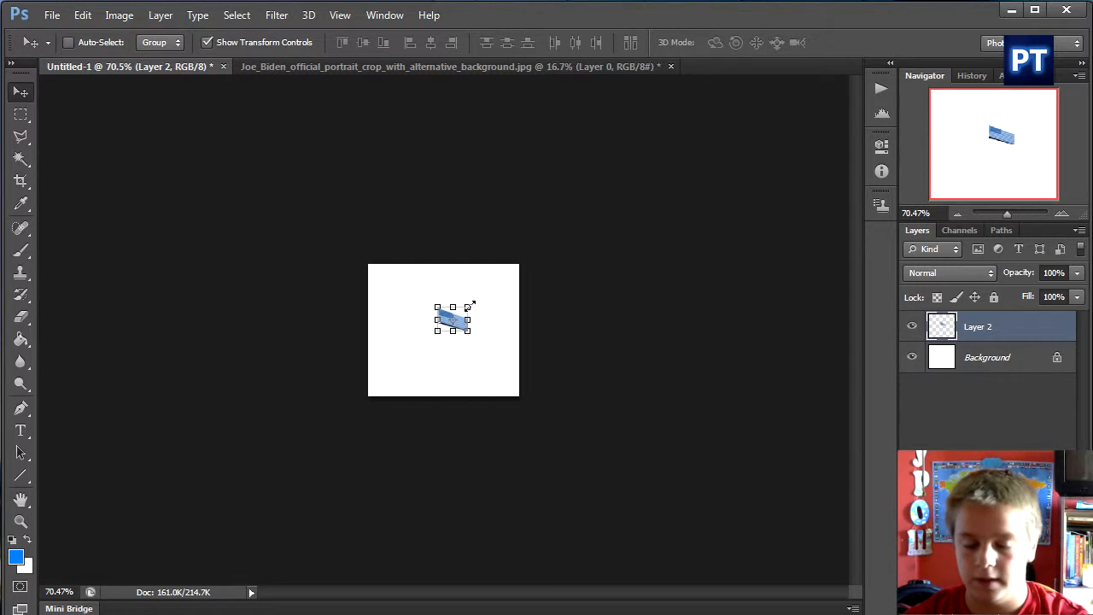
# Try stretching the flag pin to about 298% width and 217% height, and discard the transform.
pyautogui.moveTo(478, 297); pyautogui.dragTo(529, 278)
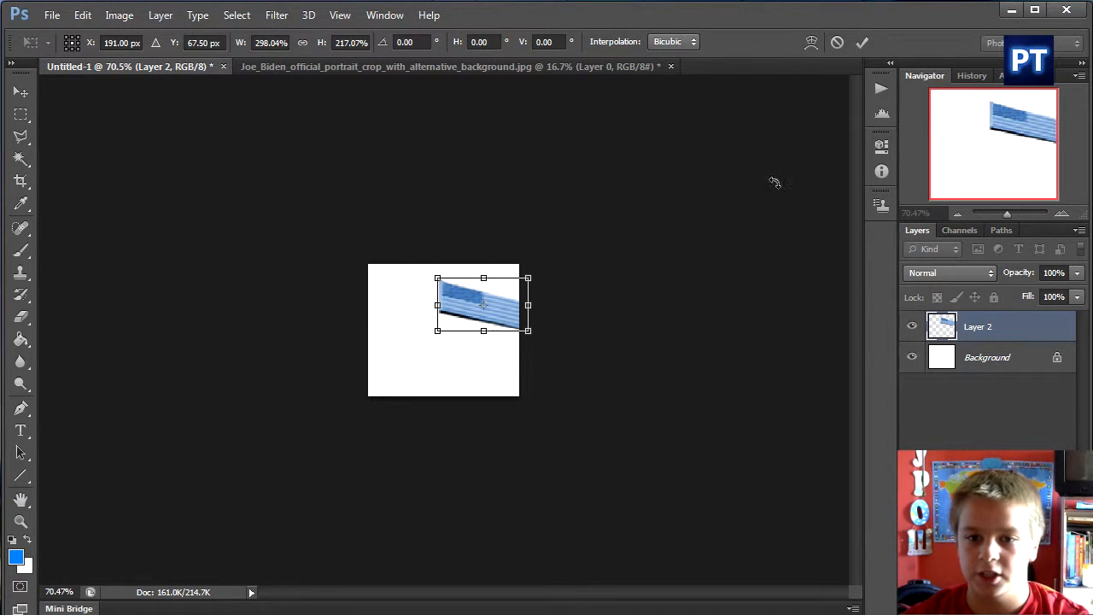
pyautogui.click(838, 42)
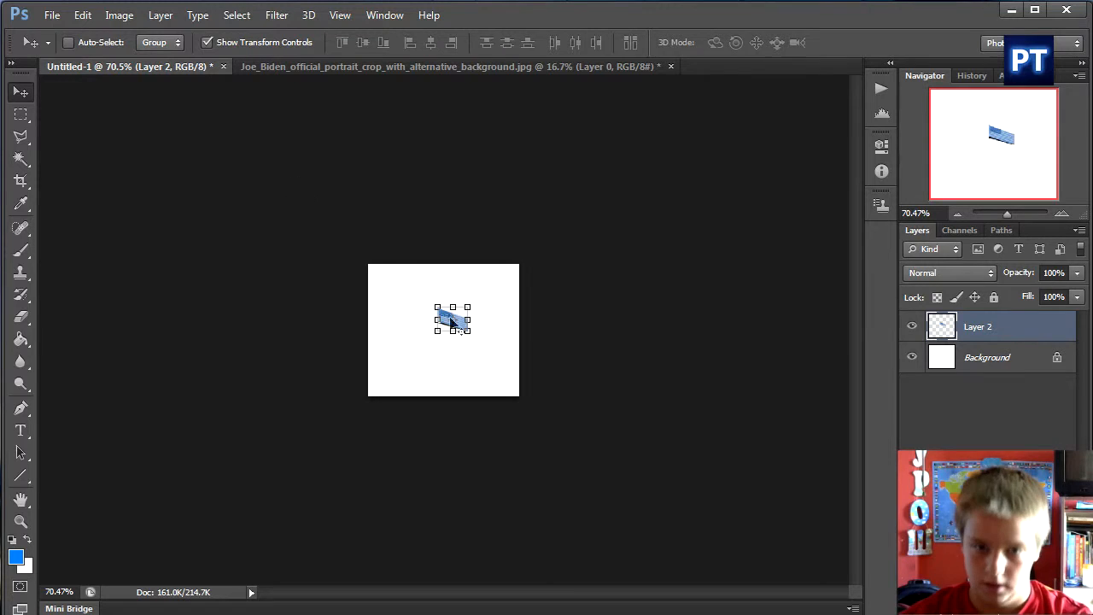
# Hide the transform controls and switch to the Essentials workspace.
pyautogui.click(207, 42)
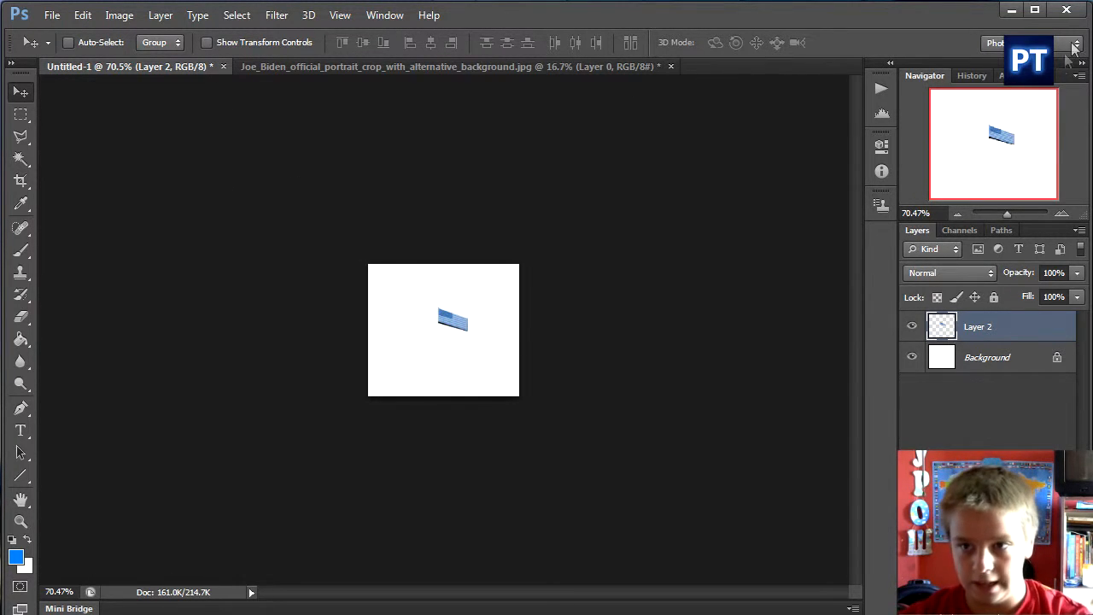
pyautogui.click(1059, 47)
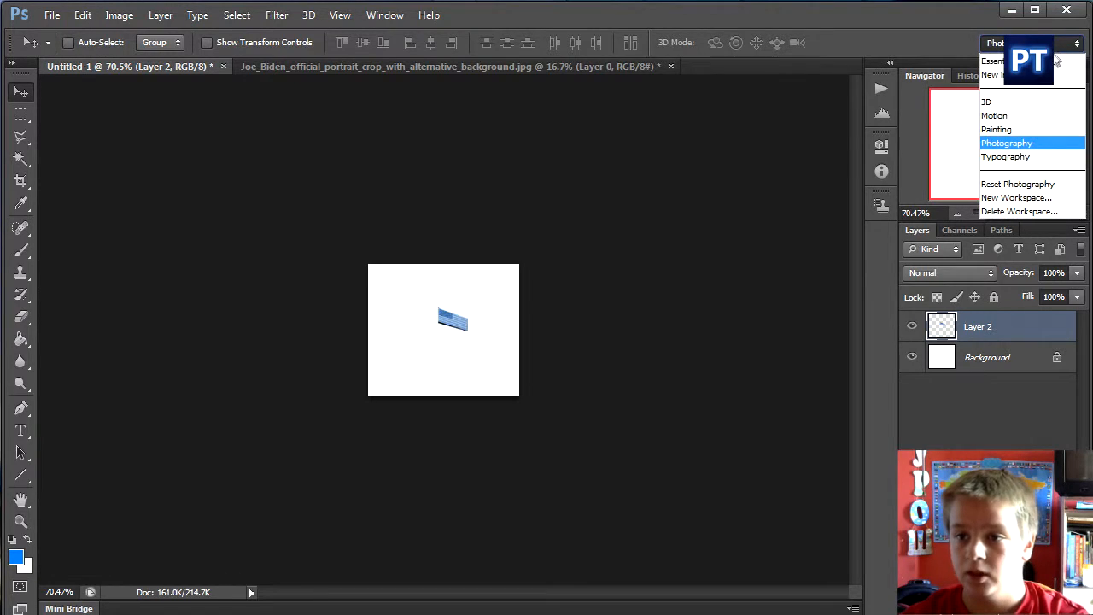
pyautogui.click(992, 62)
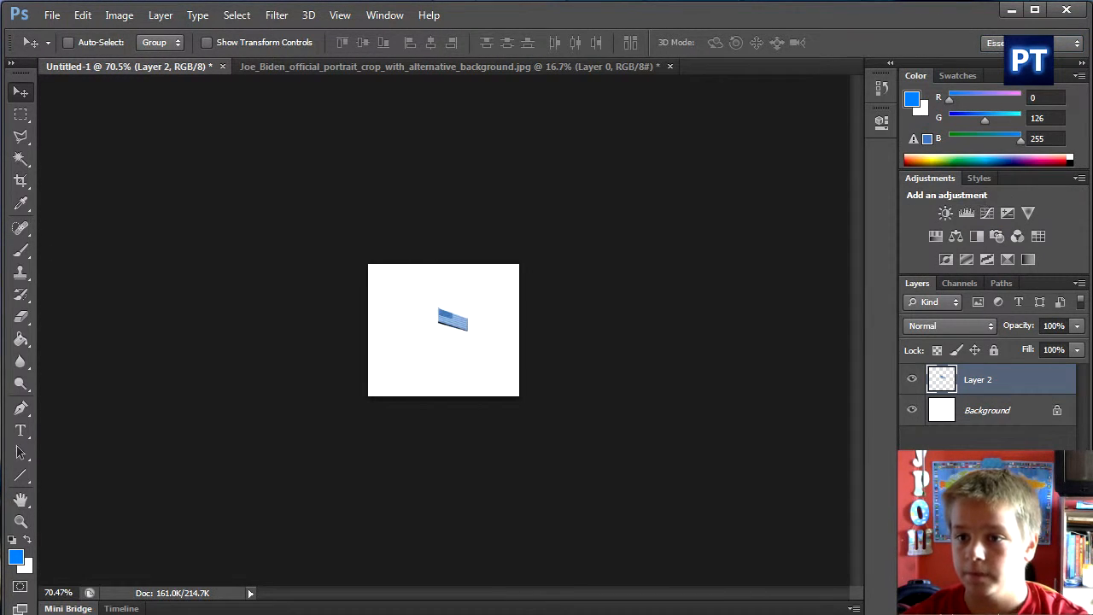
# Switch to the Photography workspace and bring up the document's edit history.
pyautogui.click(1050, 43)
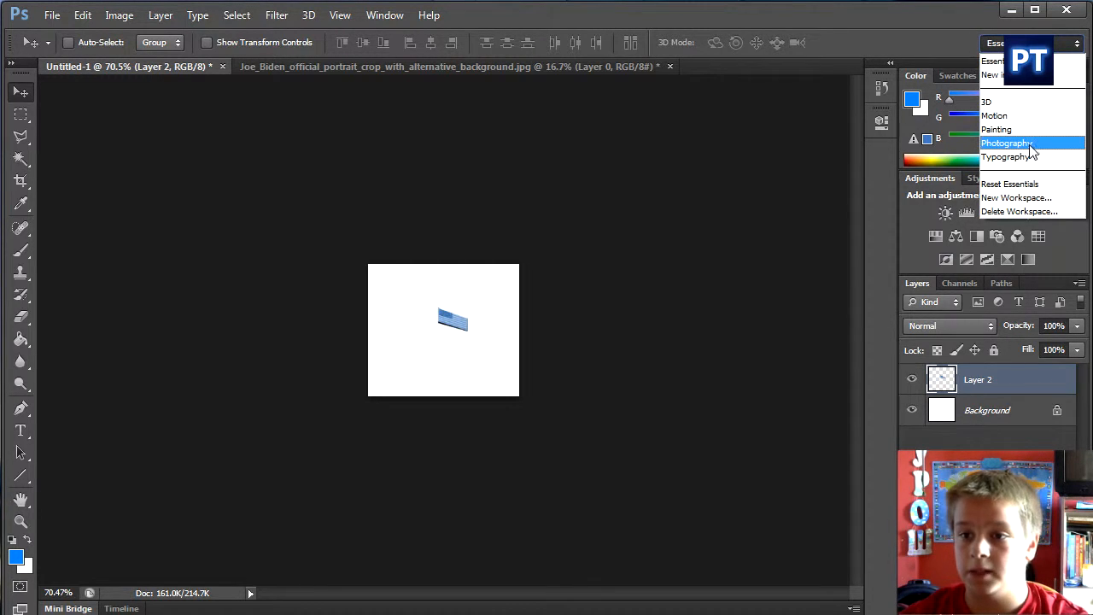
pyautogui.click(1008, 143)
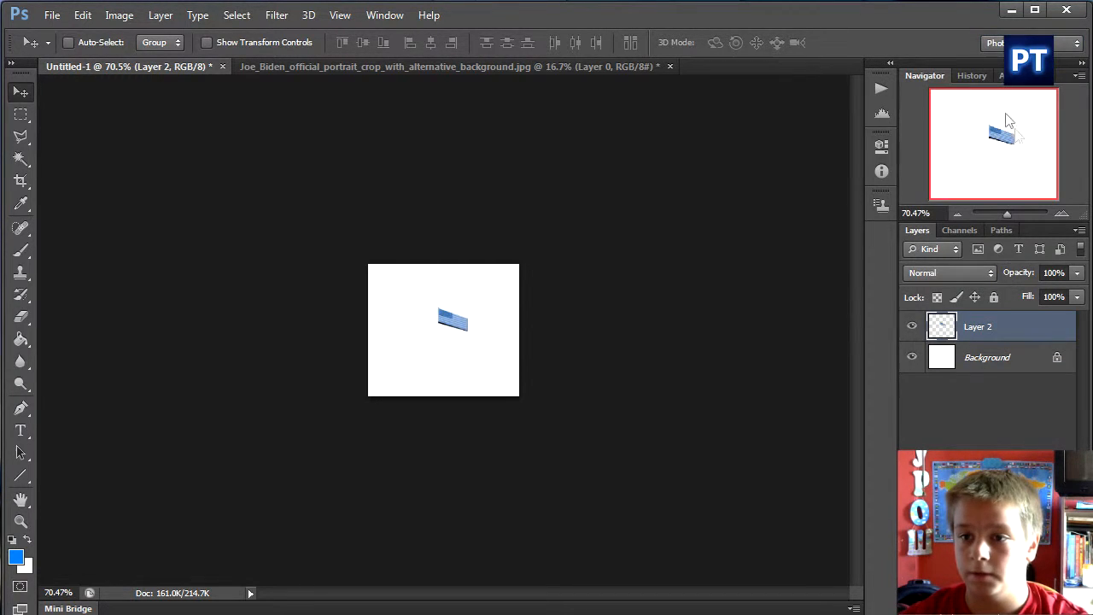
pyautogui.click(979, 75)
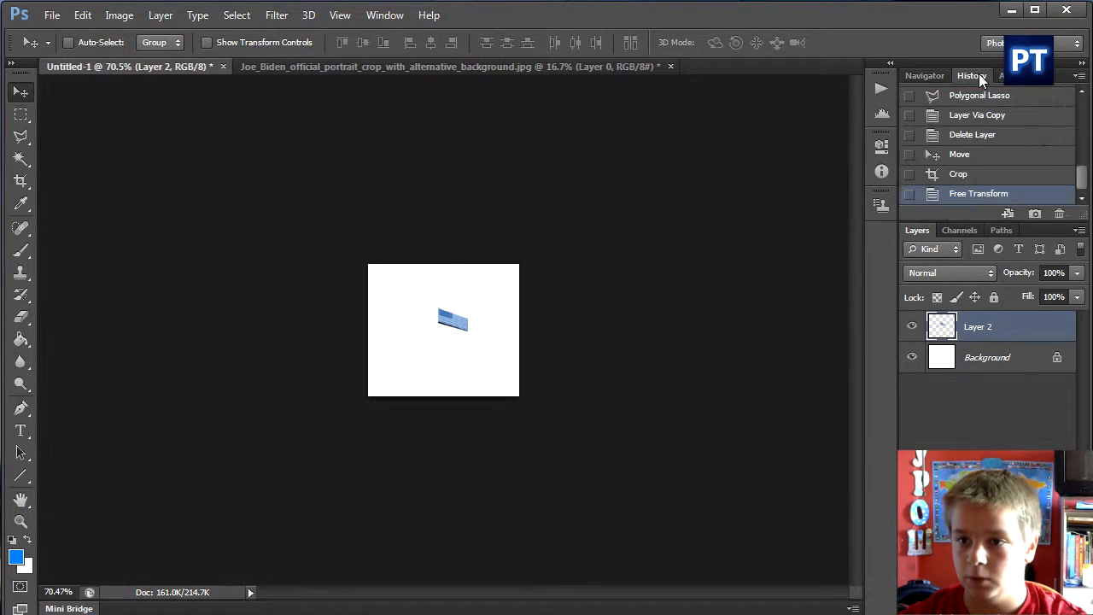
# Try grouping Histogram with Navigator and docking Adjustments separately, return both to their original groups, and collapse the expanded panels.
pyautogui.click(893, 65)
pyautogui.moveTo(766, 78); pyautogui.dragTo(1070, 88)
pyautogui.moveTo(982, 77); pyautogui.dragTo(990, 163)
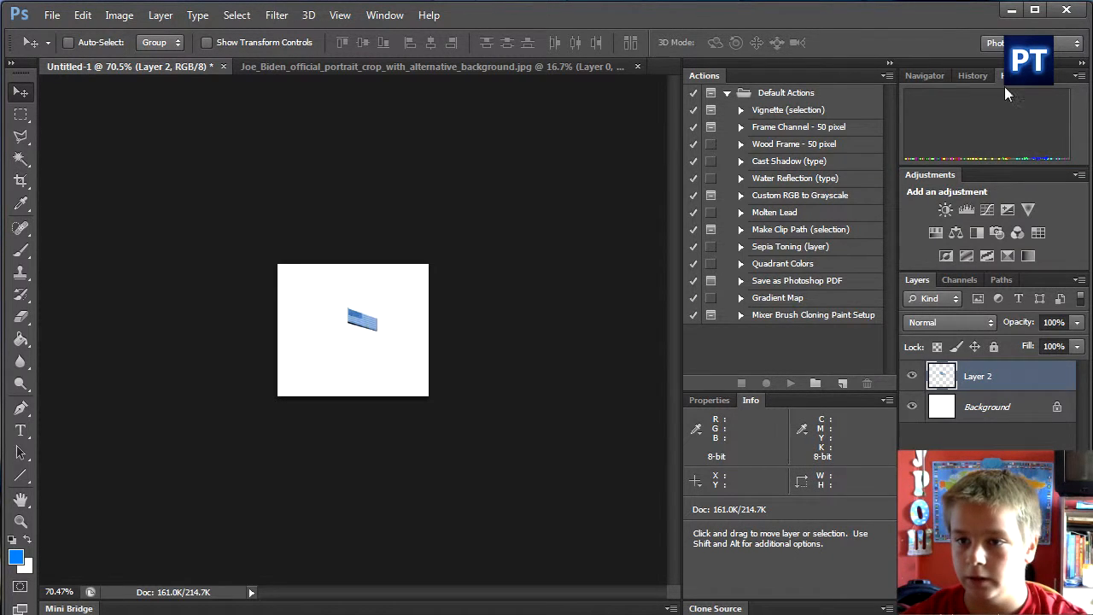
pyautogui.moveTo(979, 78); pyautogui.dragTo(799, 80)
pyautogui.moveTo(936, 234); pyautogui.dragTo(1023, 87)
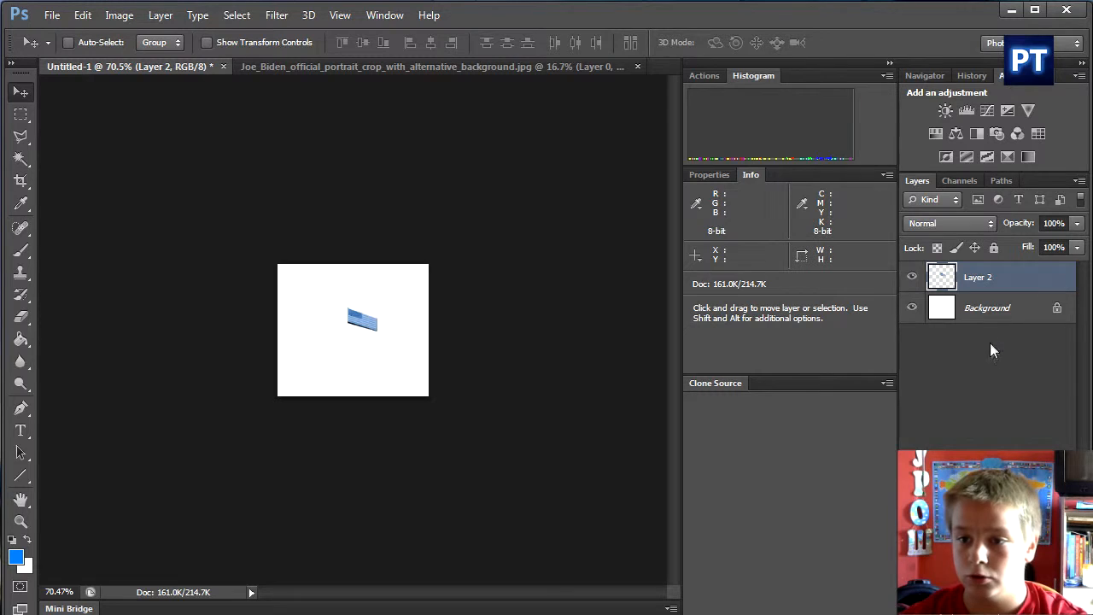
pyautogui.click(891, 64)
# Zoom the flag pin document in to 128.4% with the Navigator.
pyautogui.click(925, 75)
pyautogui.moveTo(1014, 214); pyautogui.dragTo(1013, 209)
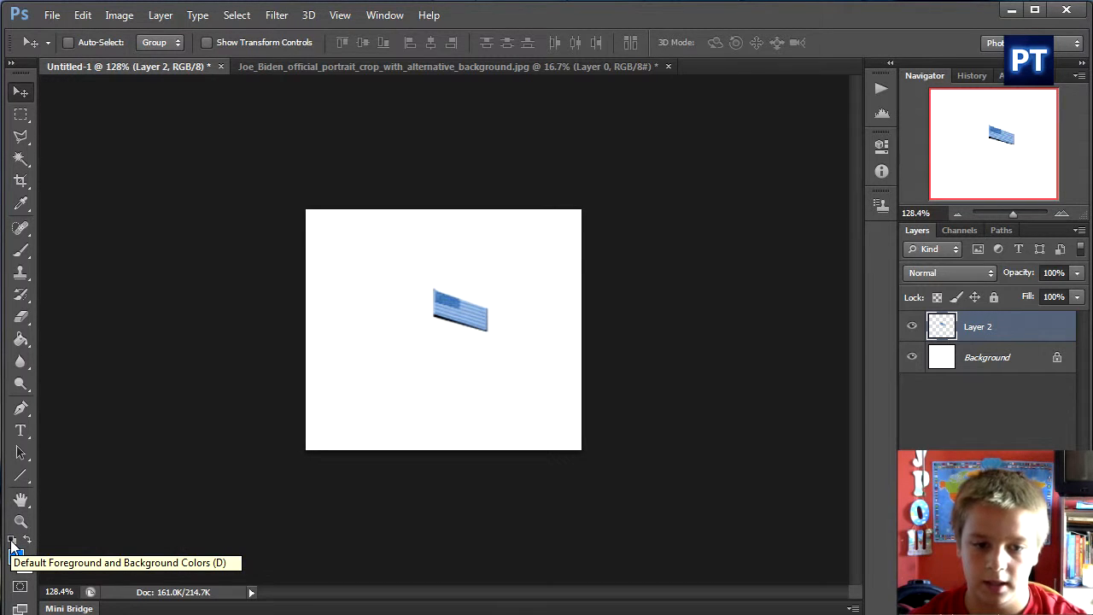
# Reset the foreground and background colors to their defaults and swap them several times, ending with black foreground and white background.
pyautogui.click(11, 540)
pyautogui.click(27, 540)
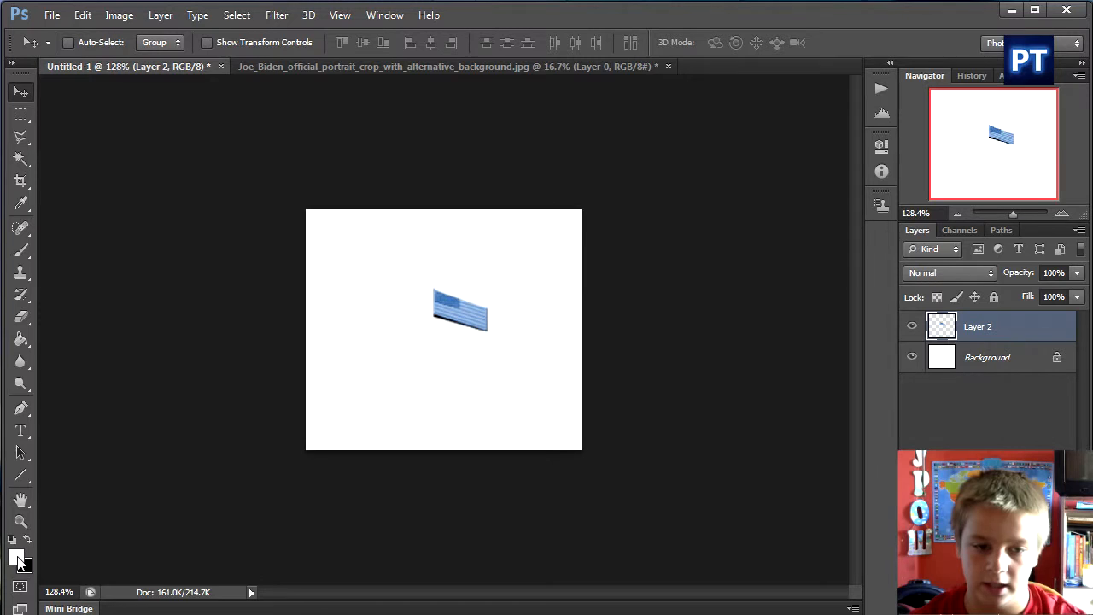
pyautogui.press('x')
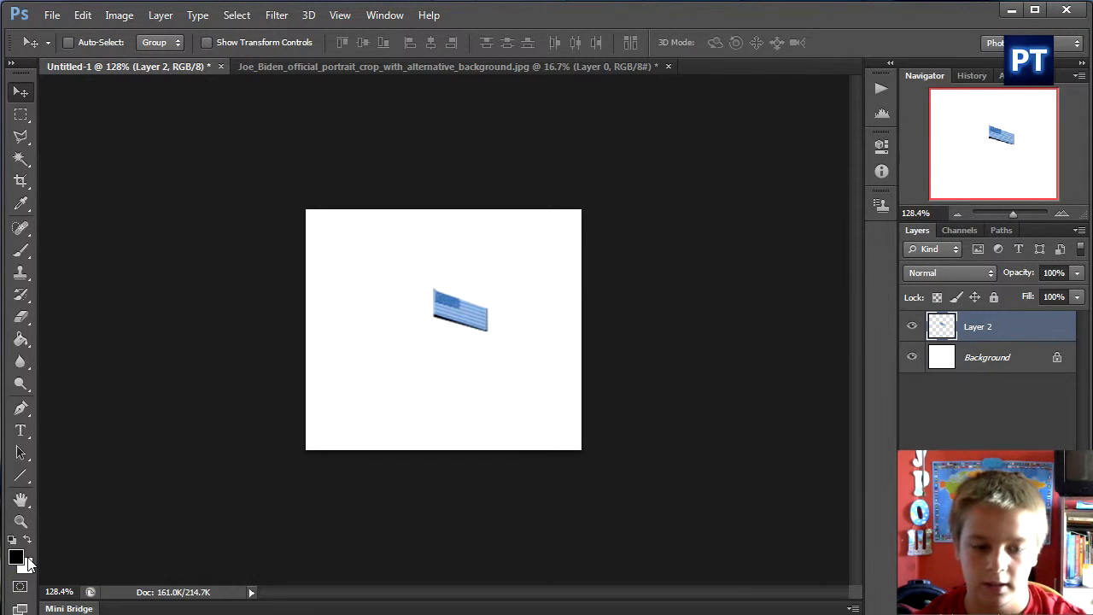
pyautogui.press('x')
pyautogui.press('x')
pyautogui.press('x')
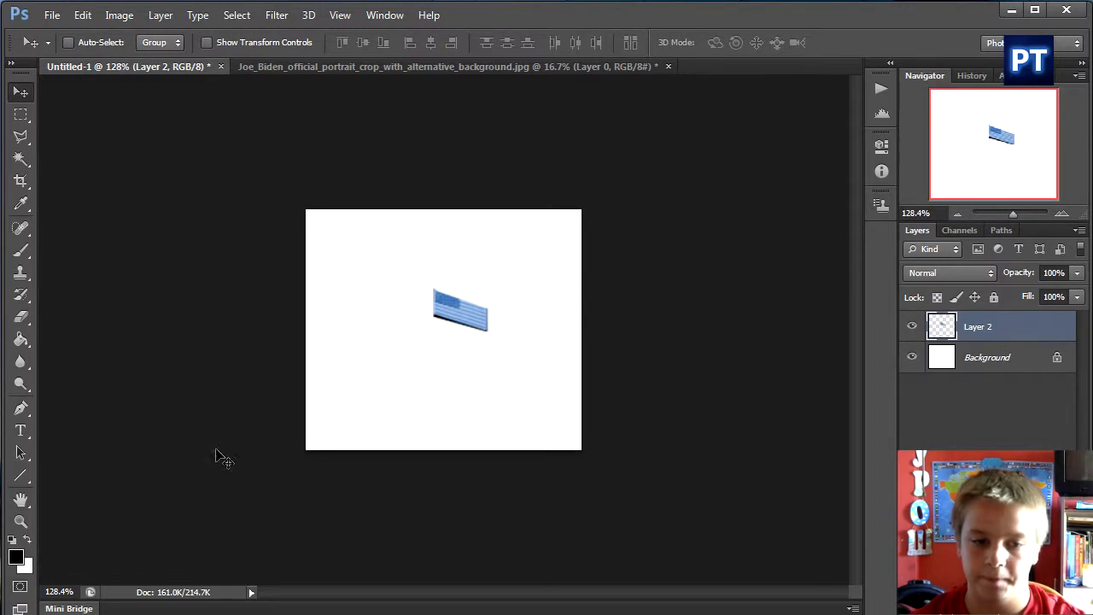